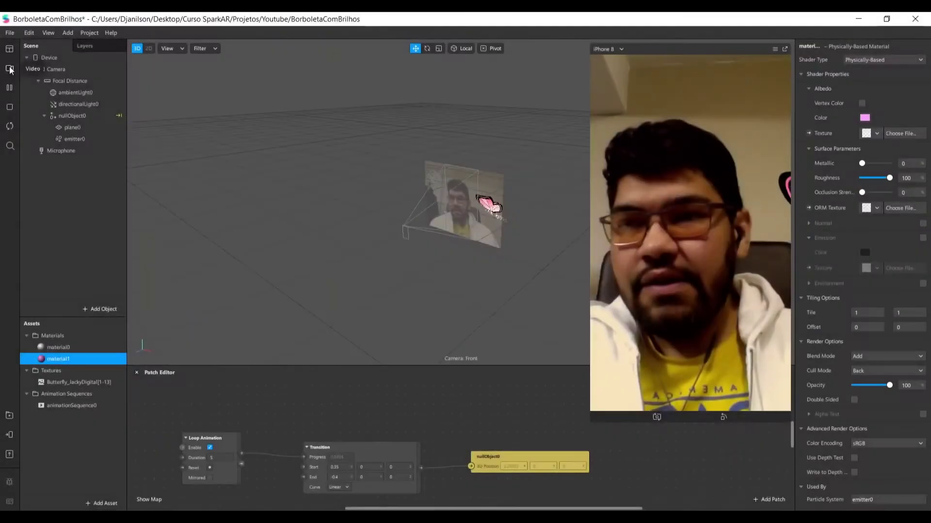
# Create a new blank project and add an animation sequence asset with its default name.
pyautogui.click(3, 33)
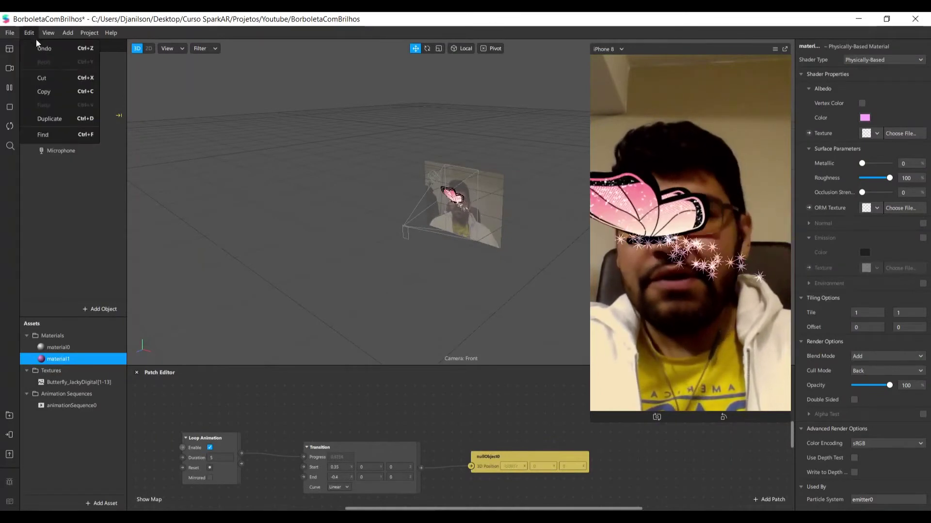
pyautogui.click(23, 48)
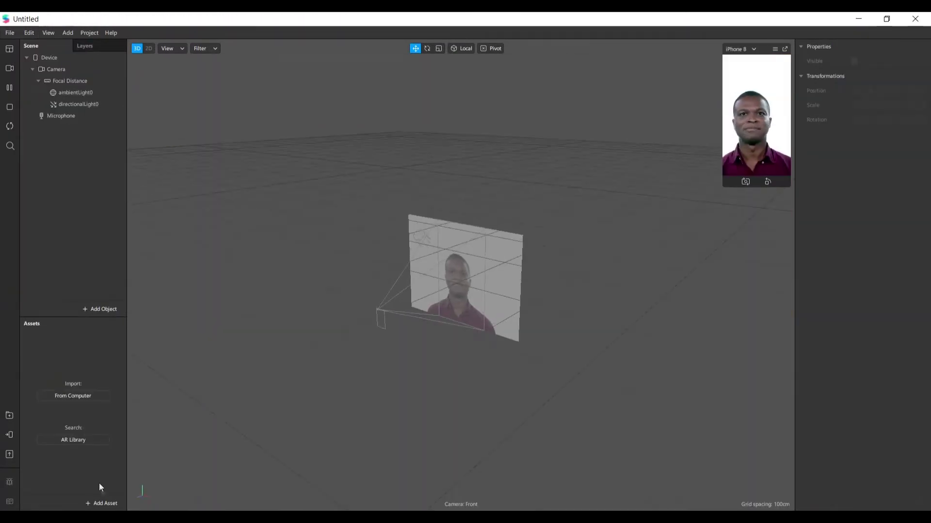
pyautogui.click(102, 504)
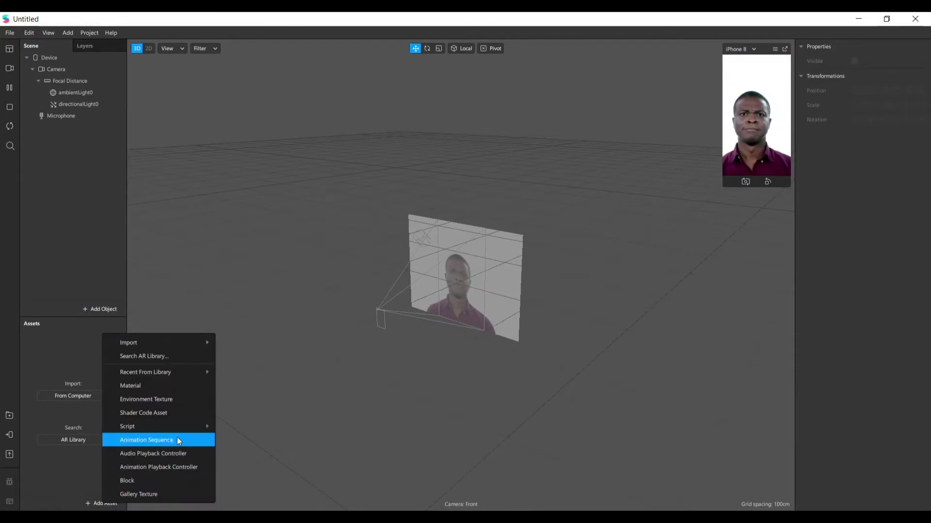
pyautogui.click(148, 441)
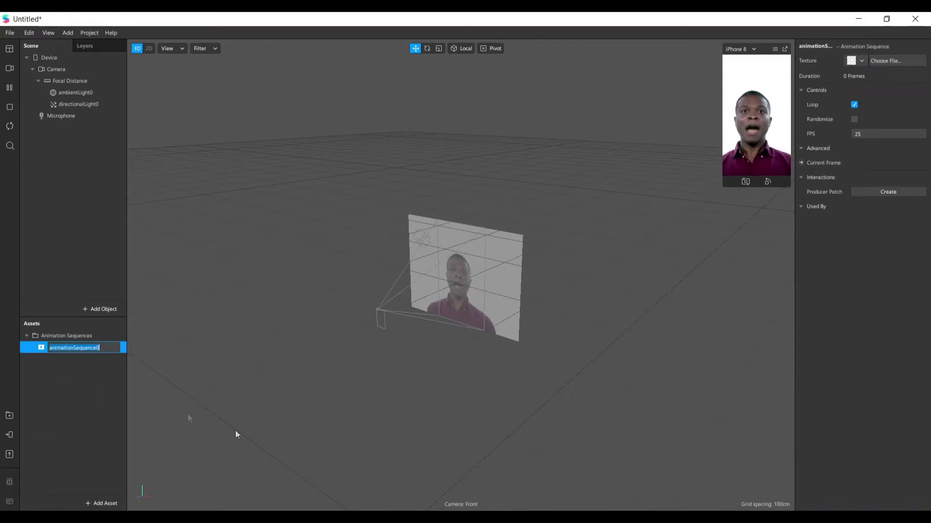
pyautogui.click(80, 376)
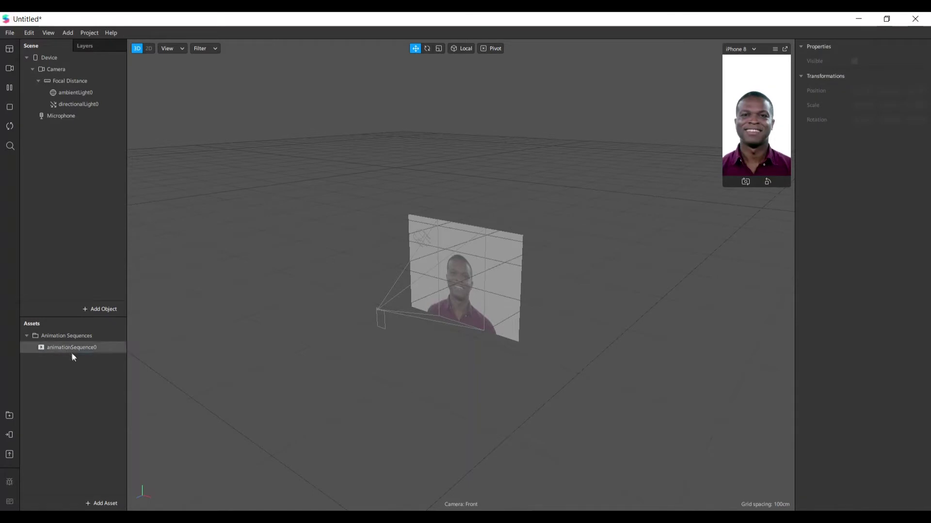
# Load Butterfly_JackyDigital0.png through Butterfly_JackyDigital12.png as the animation sequence's texture, and enlarge the device preview.
pyautogui.click(68, 346)
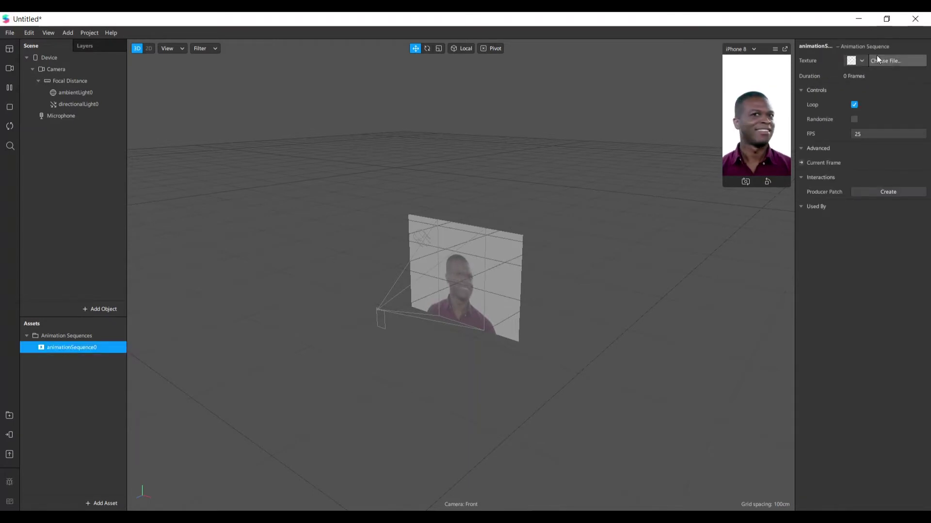
pyautogui.click(888, 60)
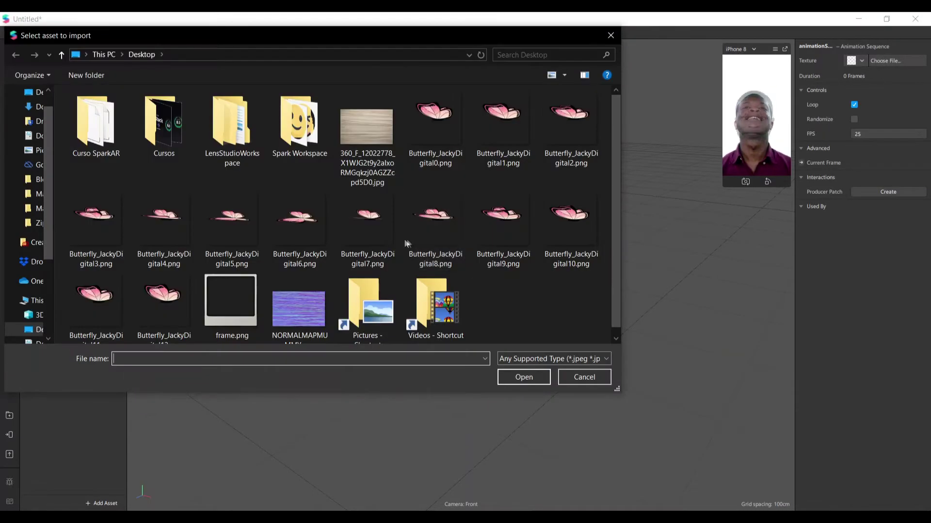
pyautogui.click(439, 127)
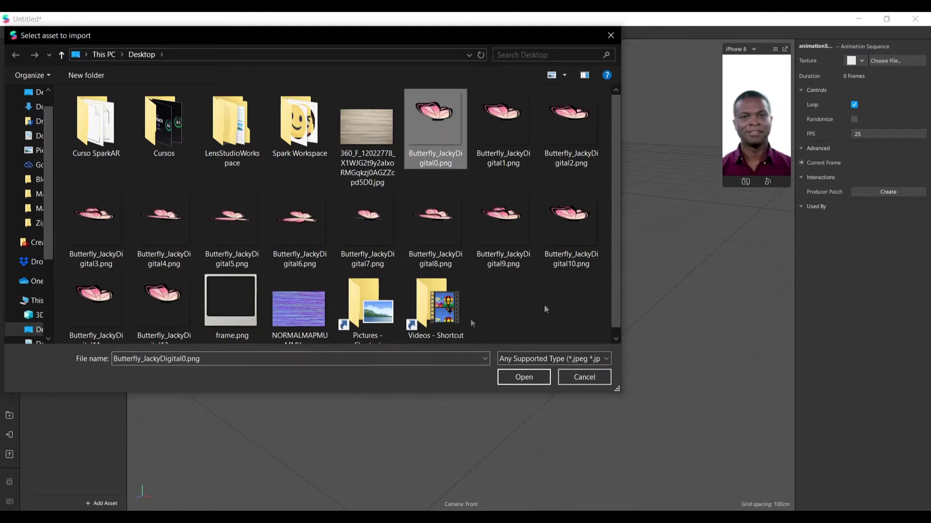
pyautogui.keyDown('shift'); pyautogui.click(168, 310); pyautogui.keyUp('shift')
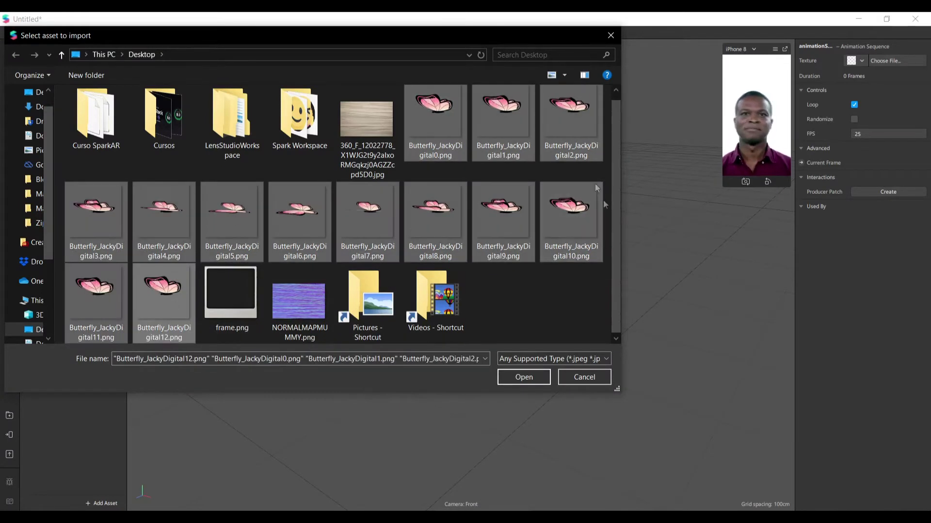
pyautogui.click(524, 378)
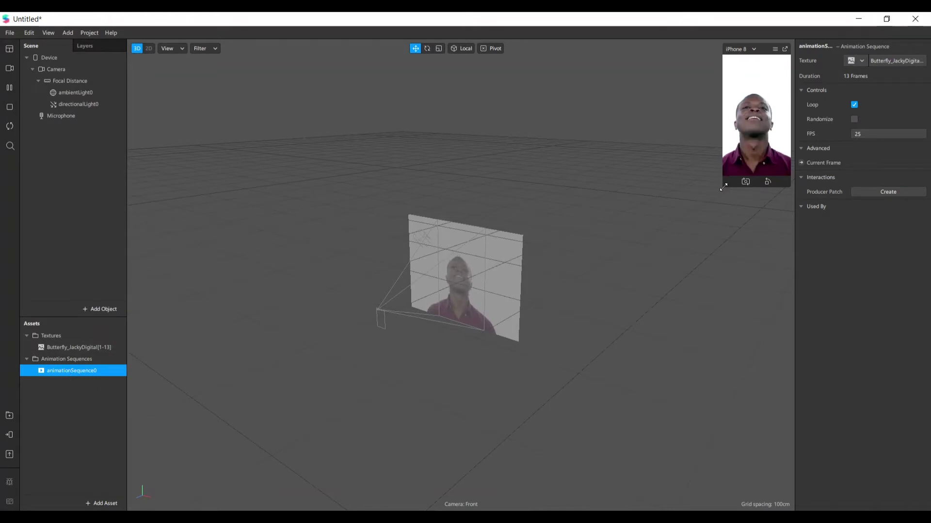
pyautogui.moveTo(725, 187); pyautogui.dragTo(537, 323)
pyautogui.click(99, 310)
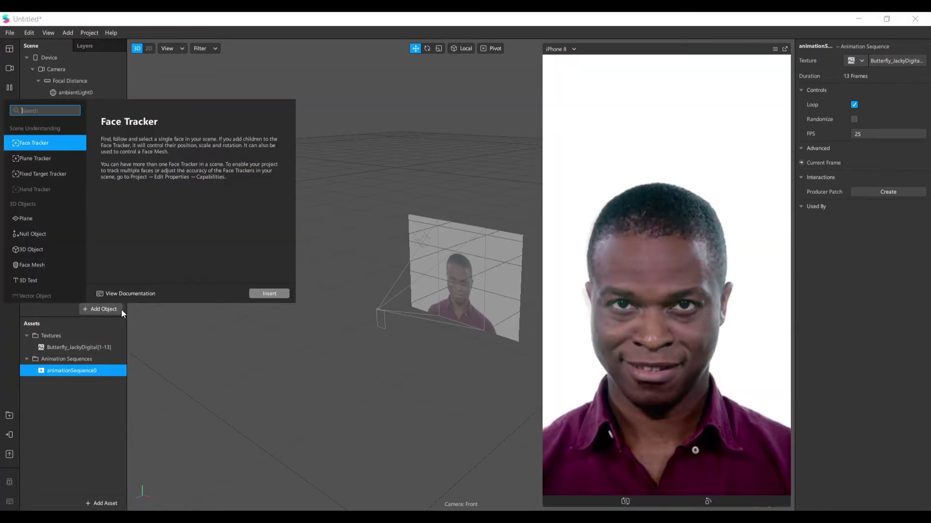
pyautogui.write('pal')
pyautogui.press('BackSpace')
pyautogui.press('BackSpace')
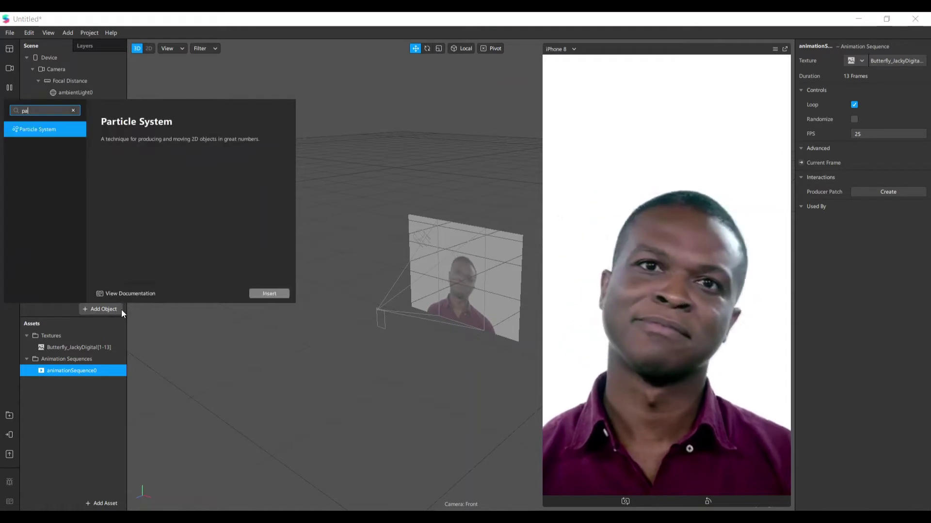
pyautogui.write('lane t')
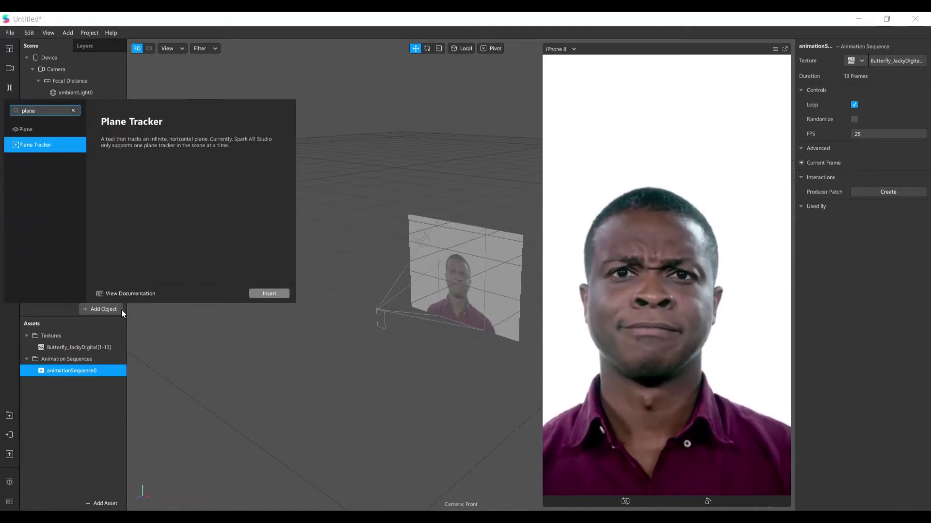
pyautogui.press('Return')
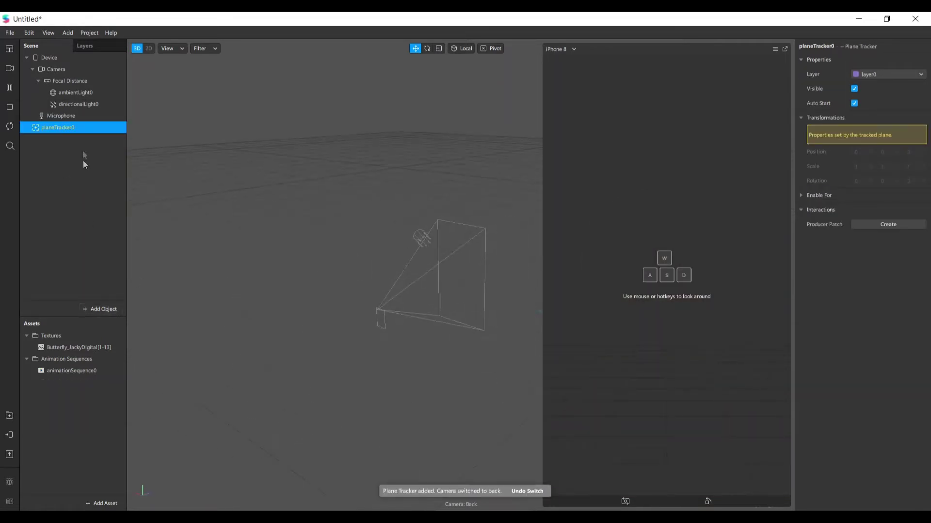
pyautogui.click(94, 211)
pyautogui.click(81, 128)
pyautogui.press('Delete')
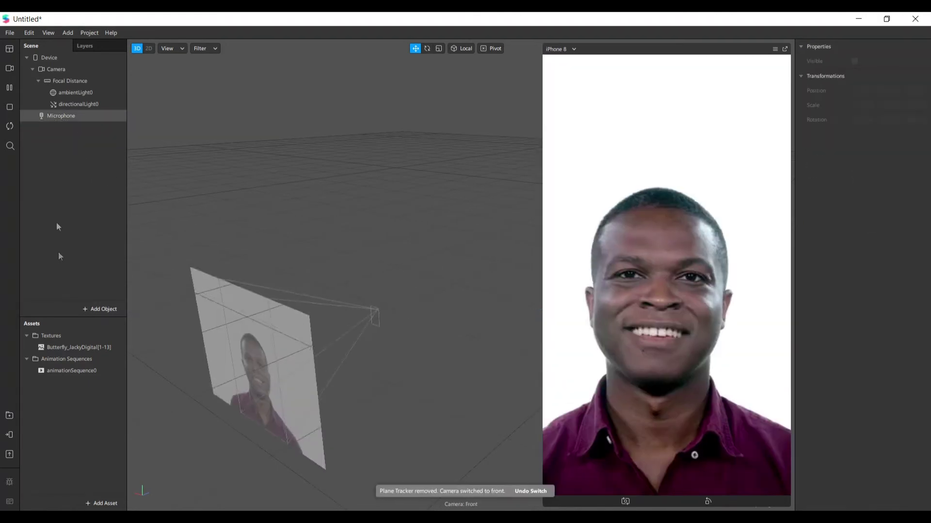
# Add a Plane object to the scene under Focal Distance.
pyautogui.click(86, 309)
pyautogui.write('plane')
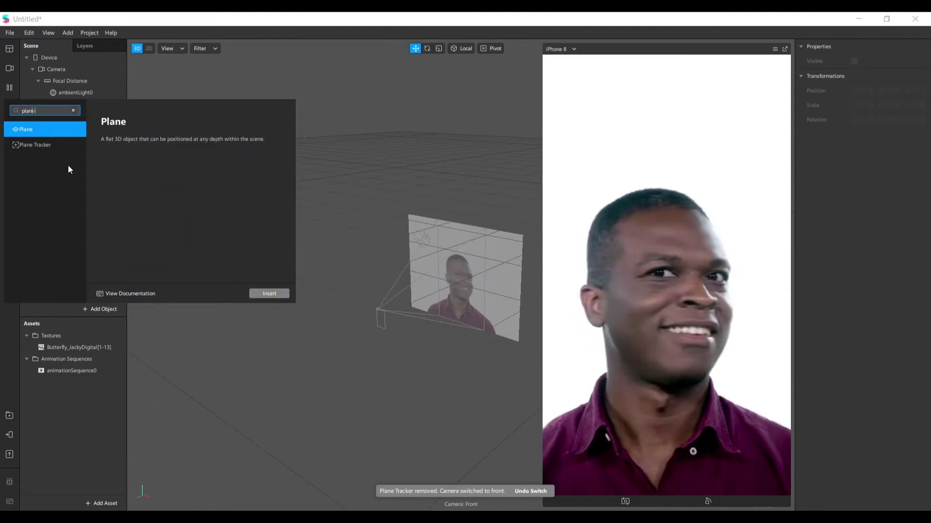
pyautogui.press('Return')
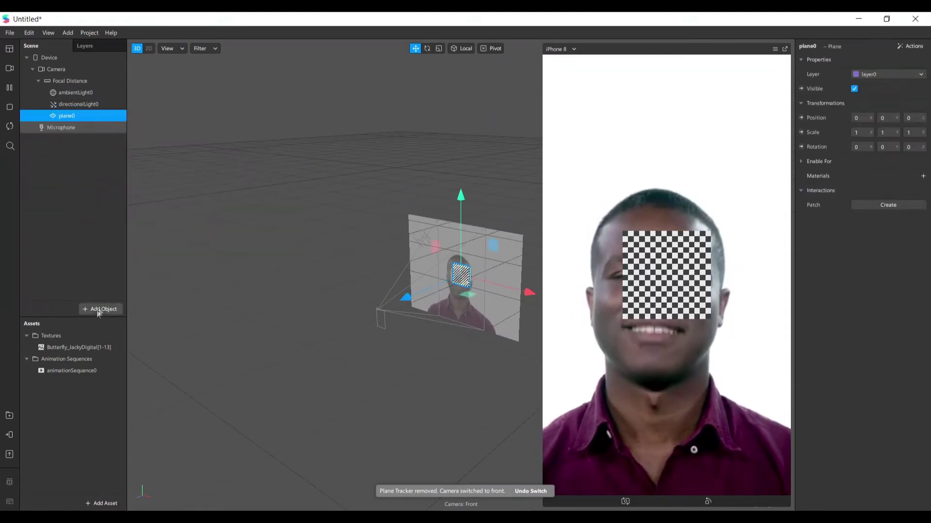
# Add a Particle System object to the scene alongside the plane.
pyautogui.click(97, 309)
pyautogui.write('em')
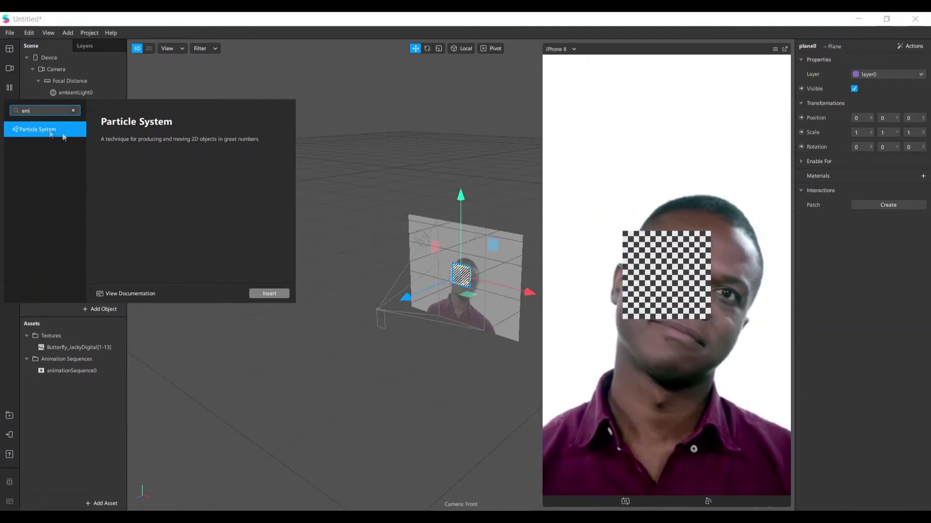
pyautogui.click(271, 293)
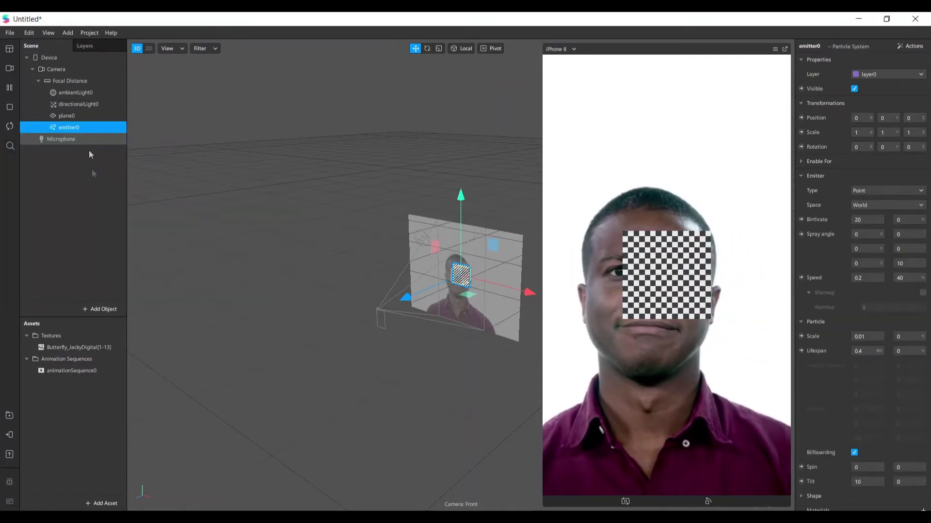
pyautogui.press('Up')
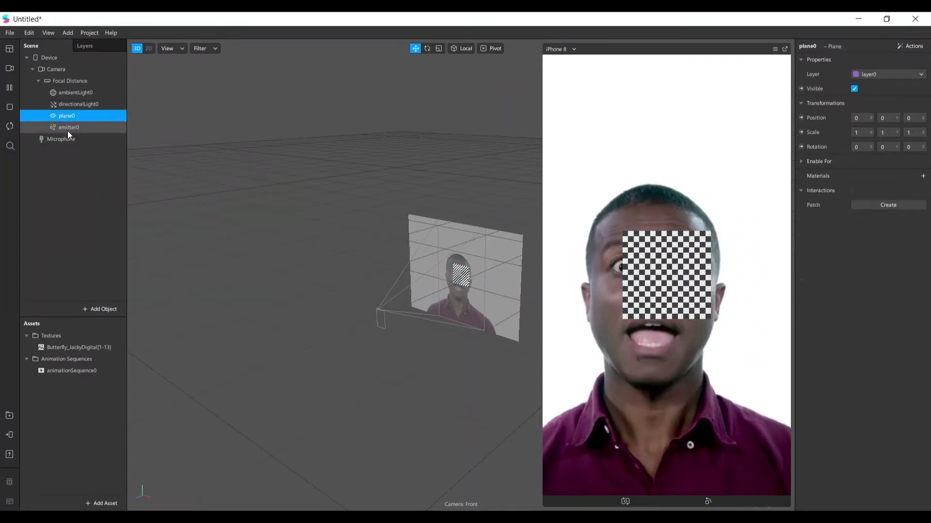
pyautogui.click(73, 127)
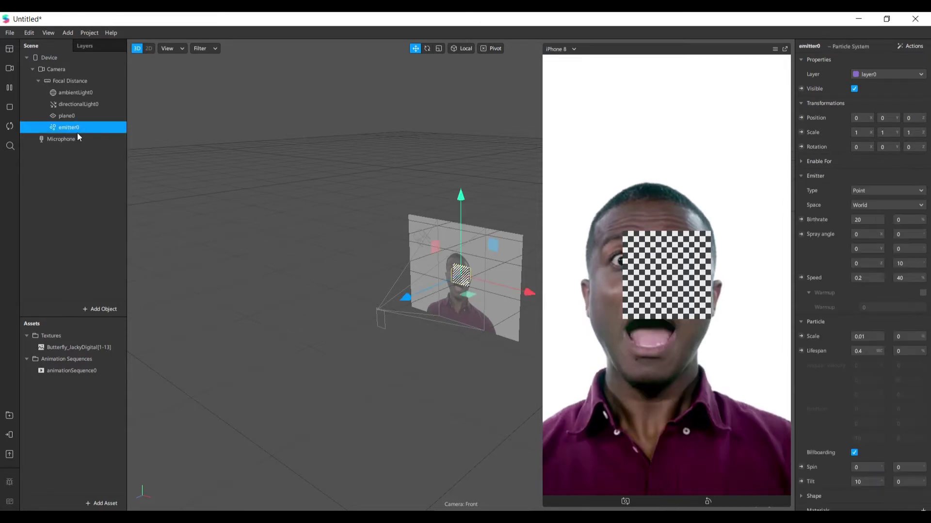
pyautogui.scroll(2, 433, 354)
pyautogui.scroll(2, 432, 354)
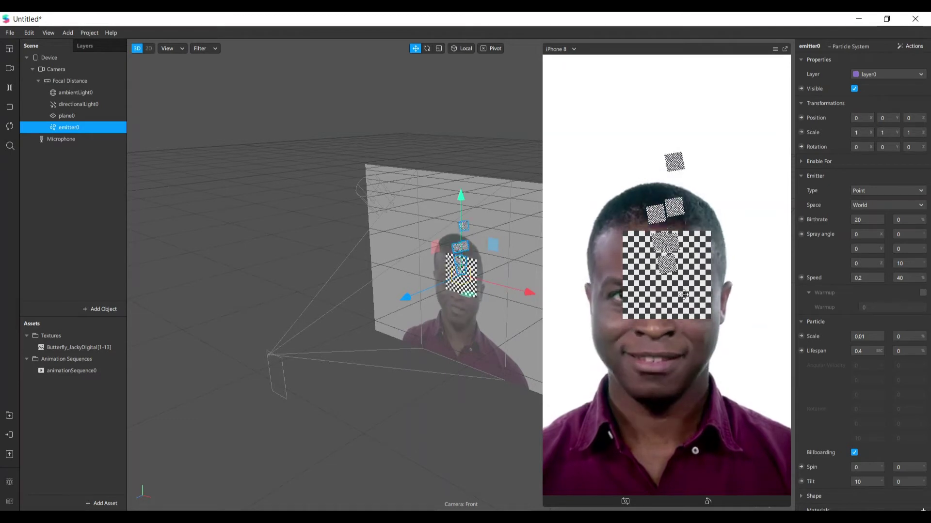
pyautogui.click(87, 251)
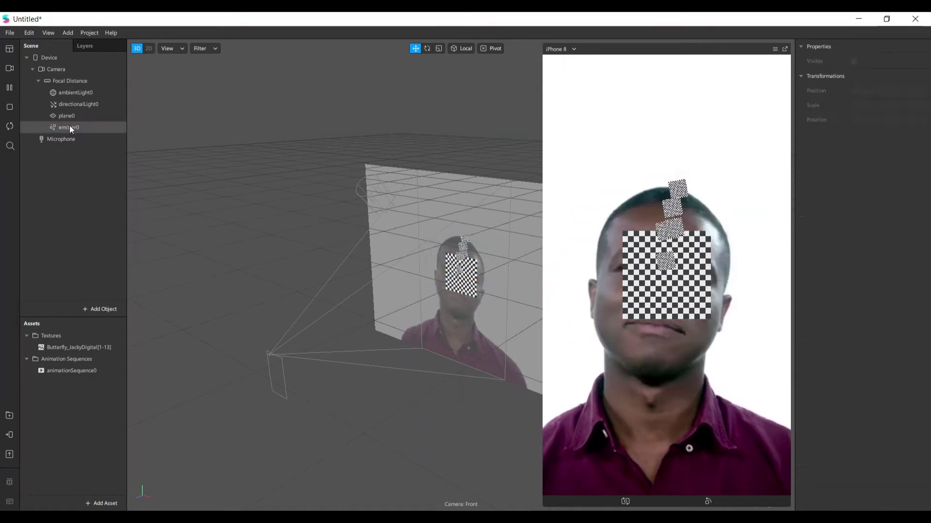
# Add a Null Object to the scene to serve as a container.
pyautogui.click(100, 308)
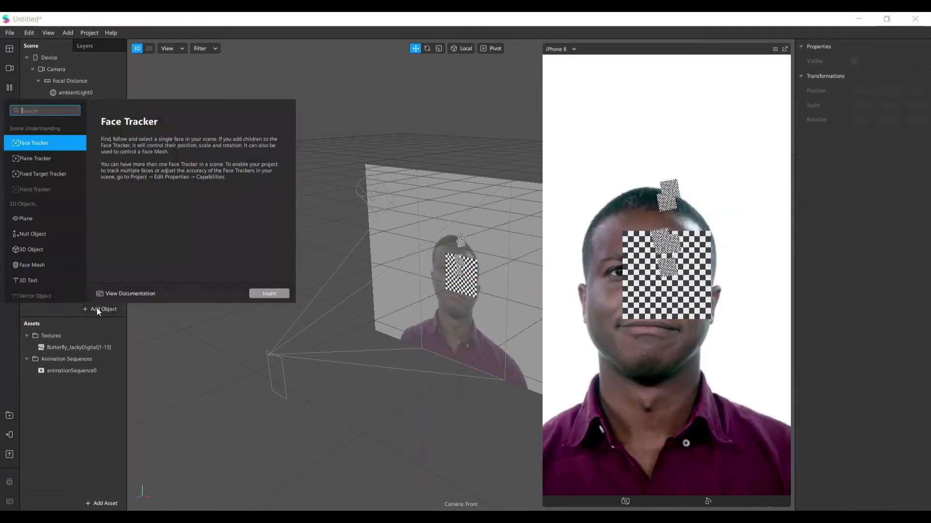
pyautogui.write('null')
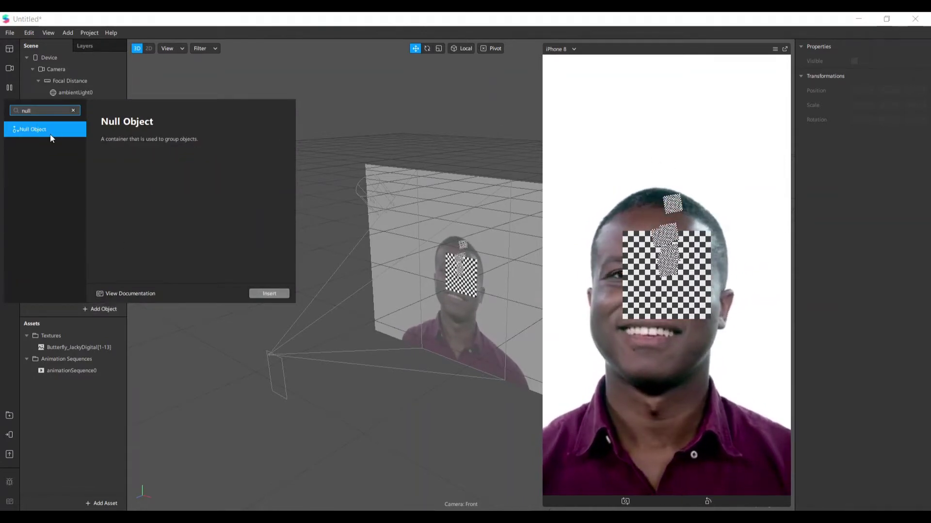
pyautogui.click(263, 296)
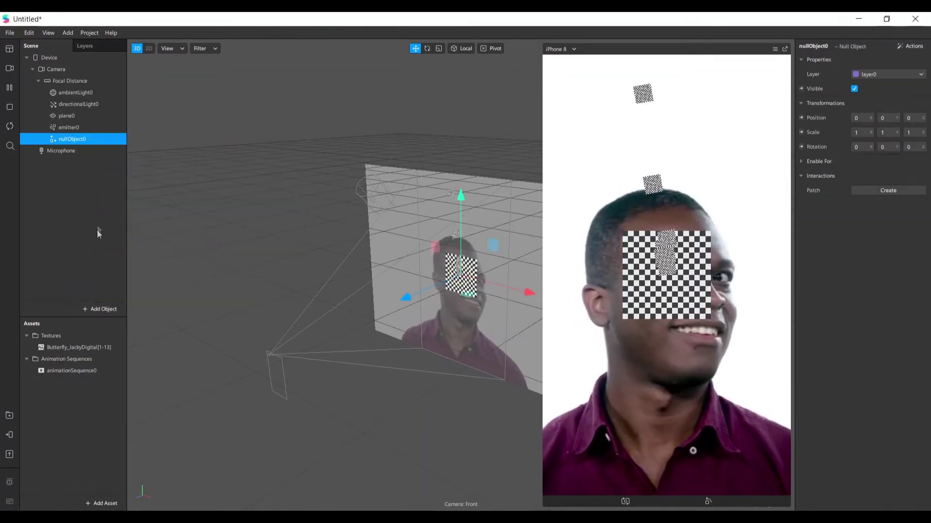
pyautogui.click(89, 193)
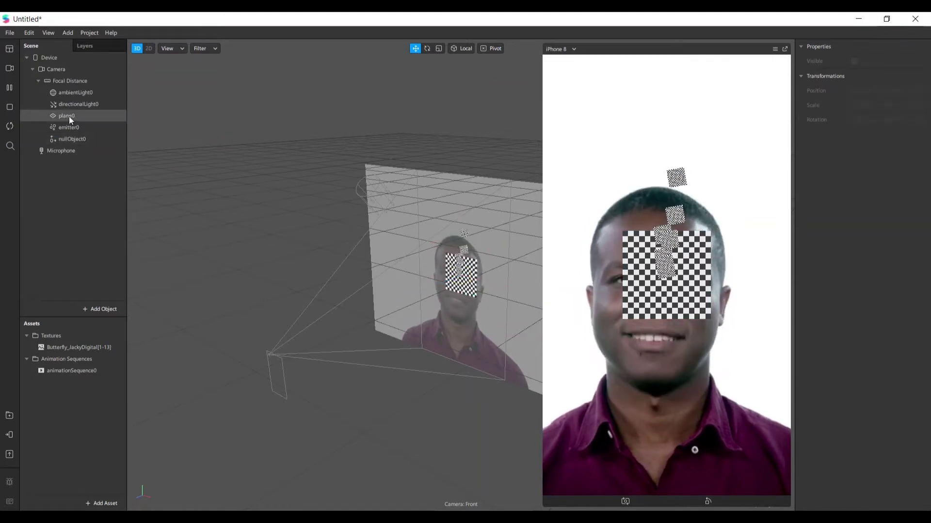
# Nest the plane and the particle emitter inside the null object.
pyautogui.moveTo(65, 116); pyautogui.dragTo(86, 145)
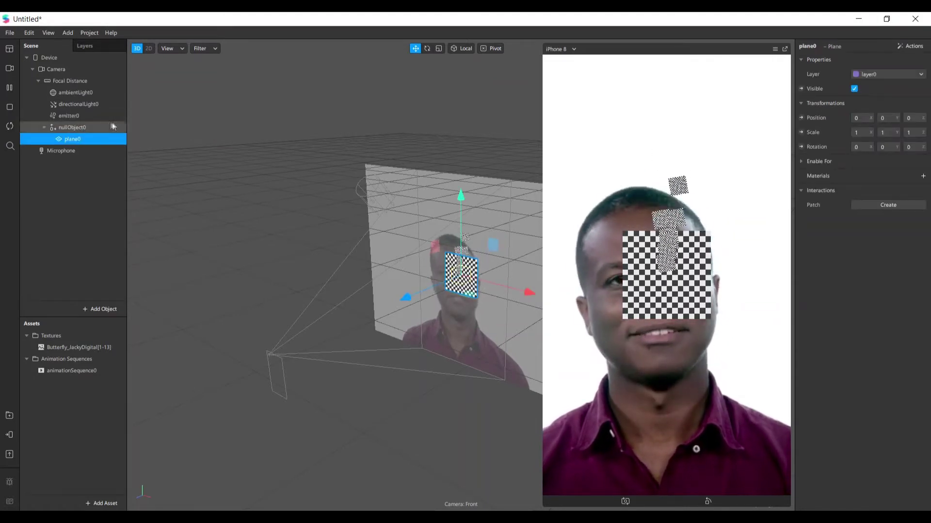
pyautogui.click(91, 118)
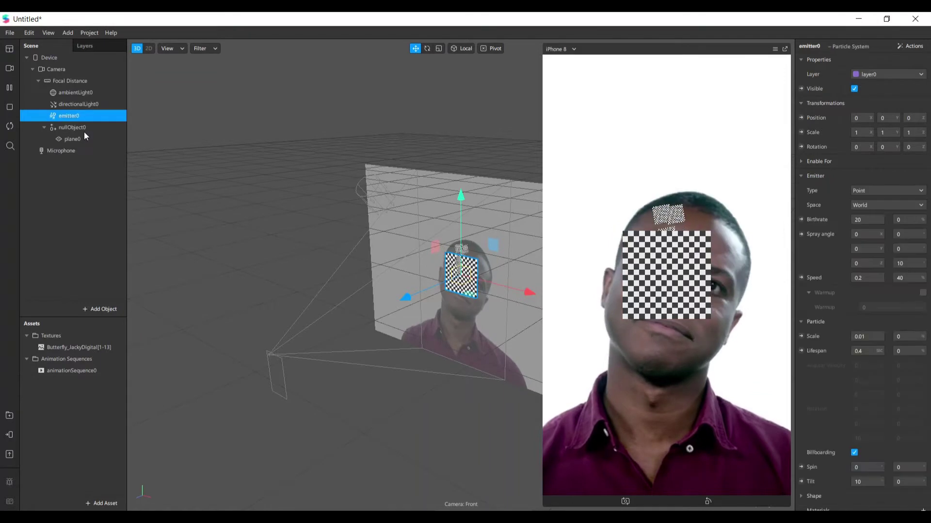
pyautogui.moveTo(83, 141); pyautogui.dragTo(91, 145)
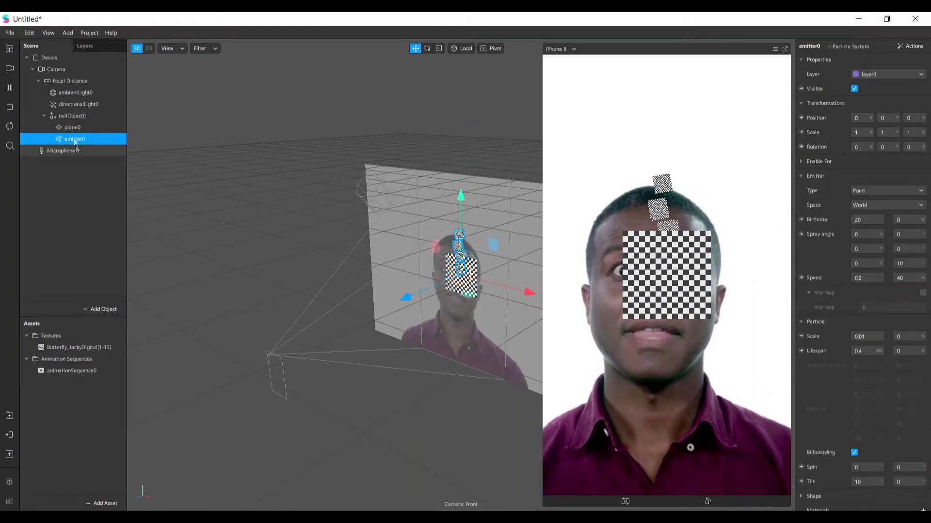
pyautogui.click(75, 115)
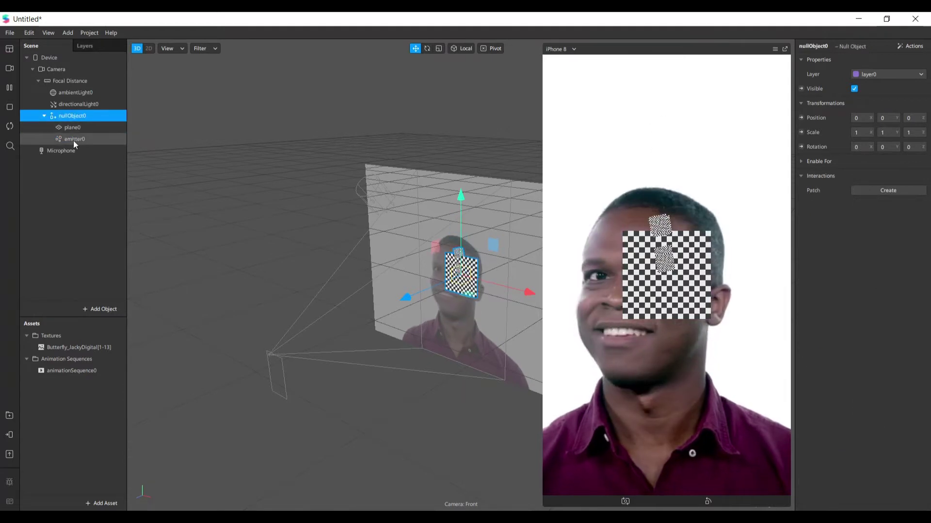
pyautogui.click(72, 129)
pyautogui.click(89, 139)
# Create a new material for plane0 and rename it borboleta_mat.
pyautogui.click(91, 127)
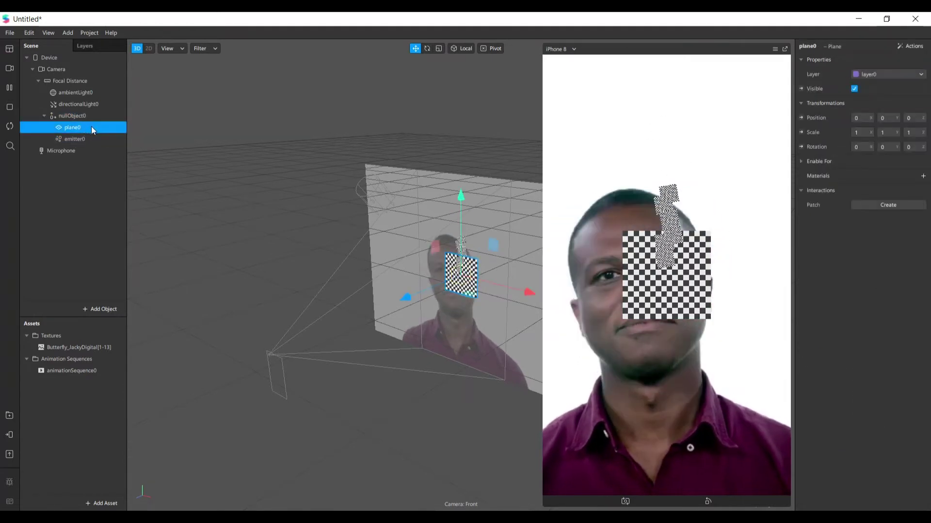
pyautogui.click(922, 176)
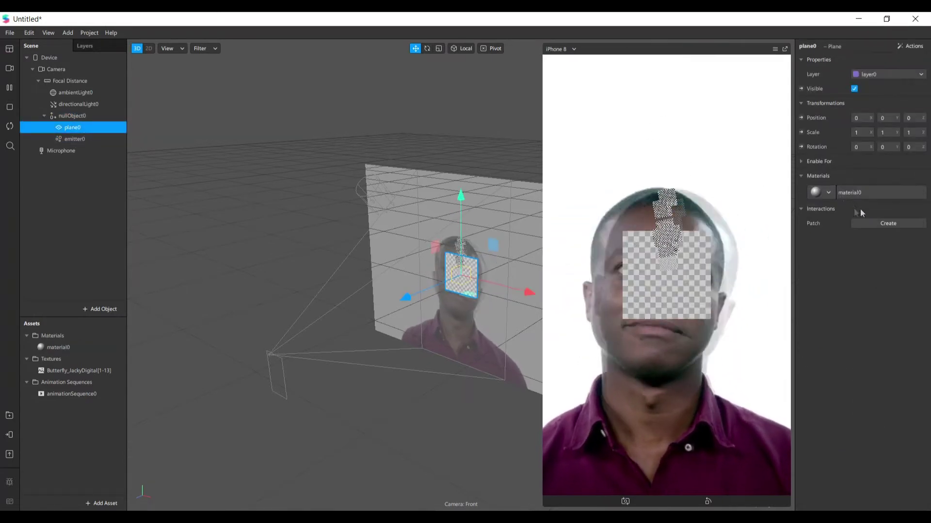
pyautogui.doubleClick(62, 348)
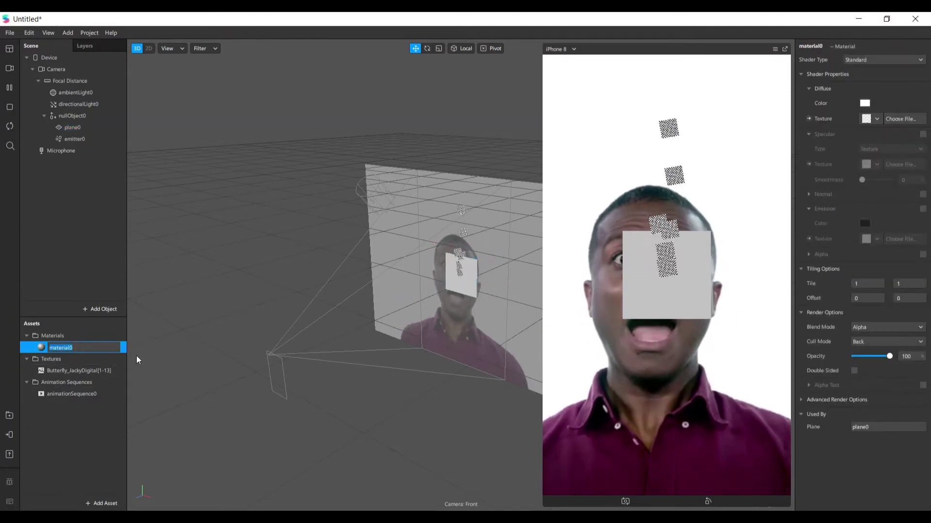
pyautogui.write('borbo')
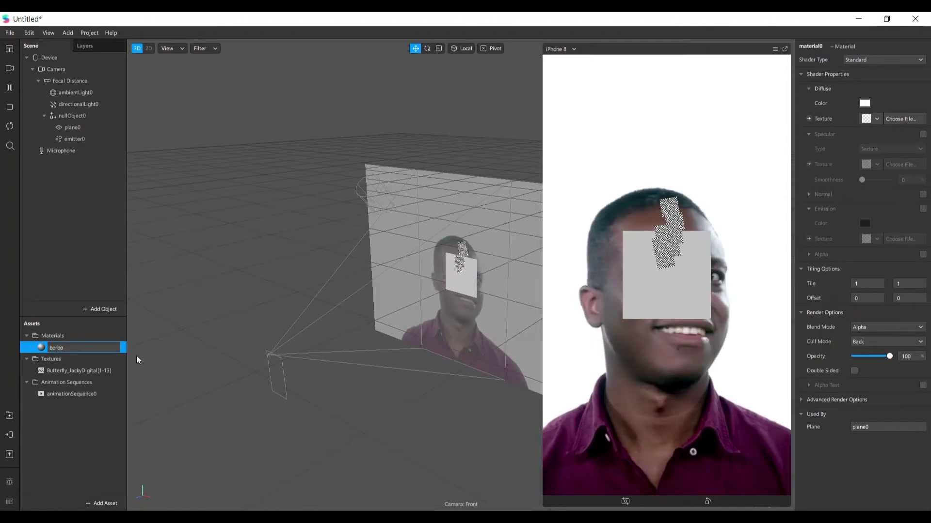
pyautogui.write('leta_mat')
pyautogui.press('Return')
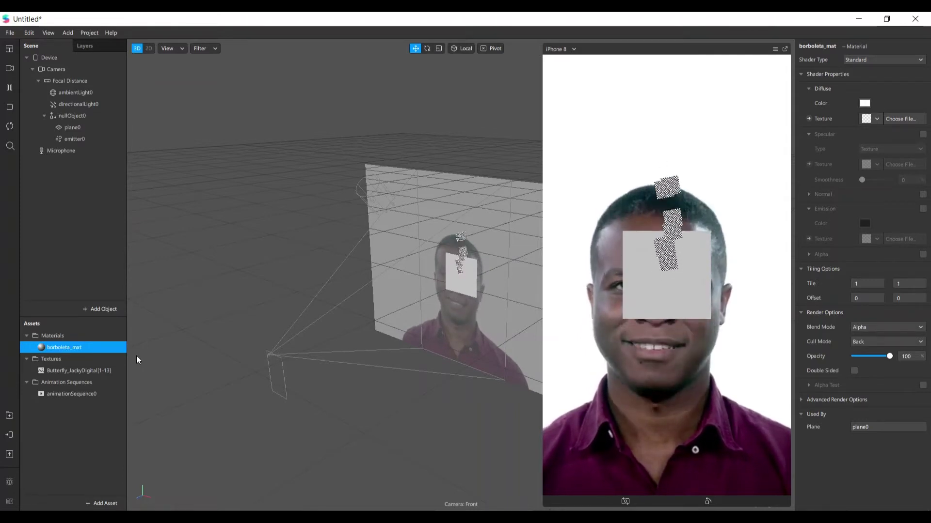
# Create a separate new material for emitter0 and rename it particulas_mat.
pyautogui.click(75, 139)
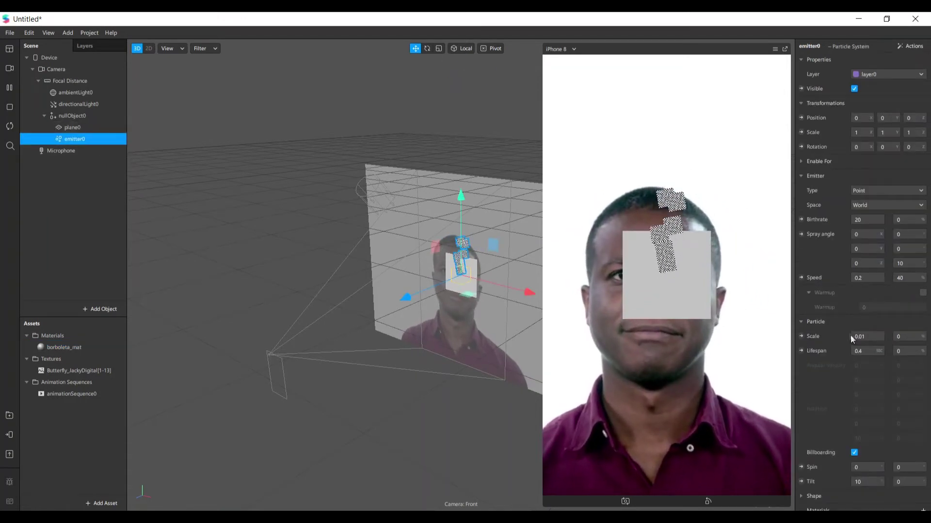
pyautogui.scroll(-3, 872, 342)
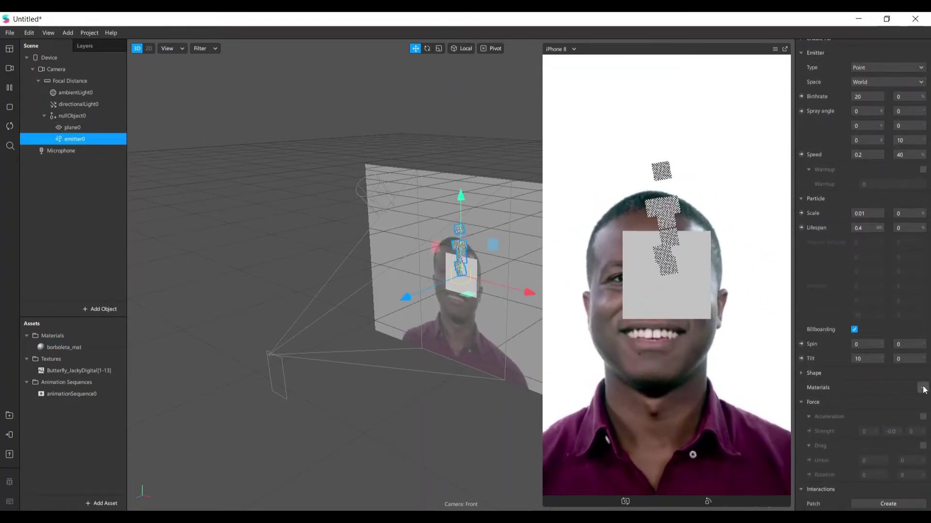
pyautogui.click(923, 389)
pyautogui.click(877, 420)
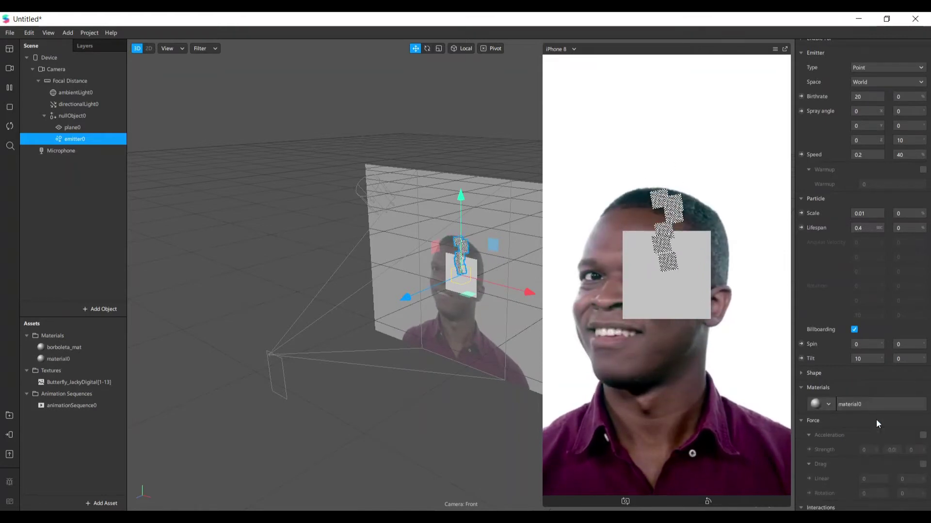
pyautogui.doubleClick(66, 359)
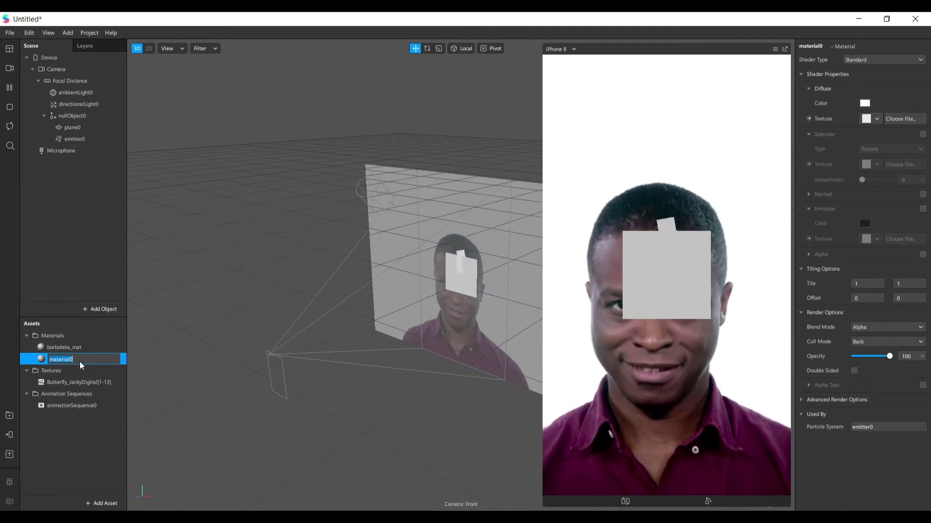
pyautogui.write('partic')
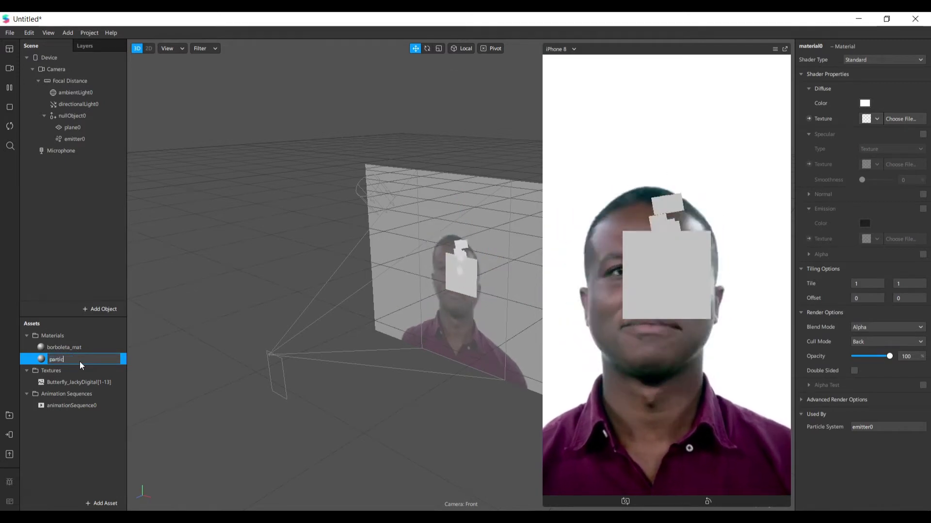
pyautogui.write('ulas_')
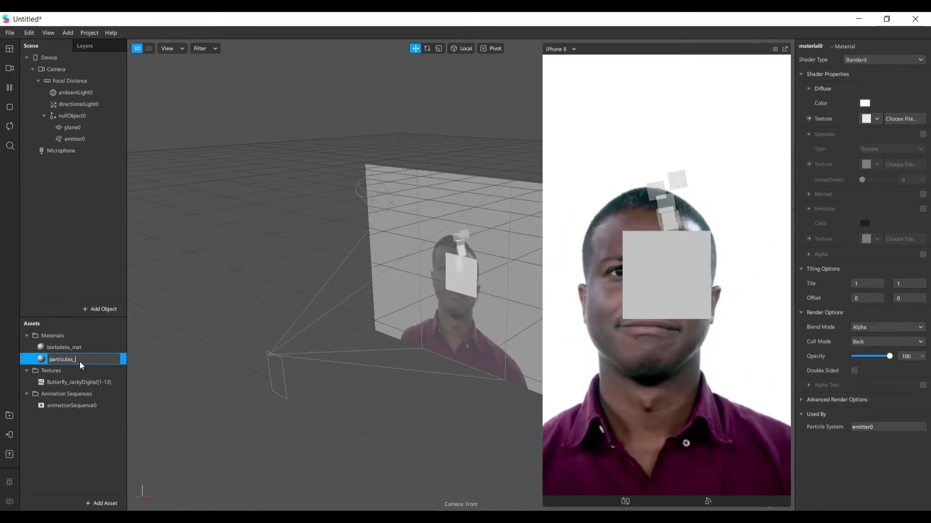
pyautogui.write('mat')
pyautogui.press('Return')
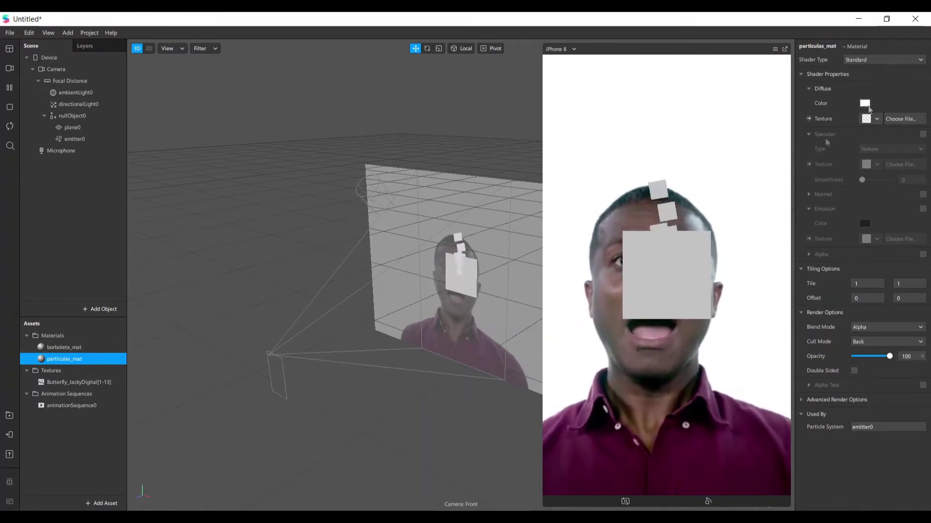
# Set the shader type of particulas_mat to Physically-Based.
pyautogui.click(880, 59)
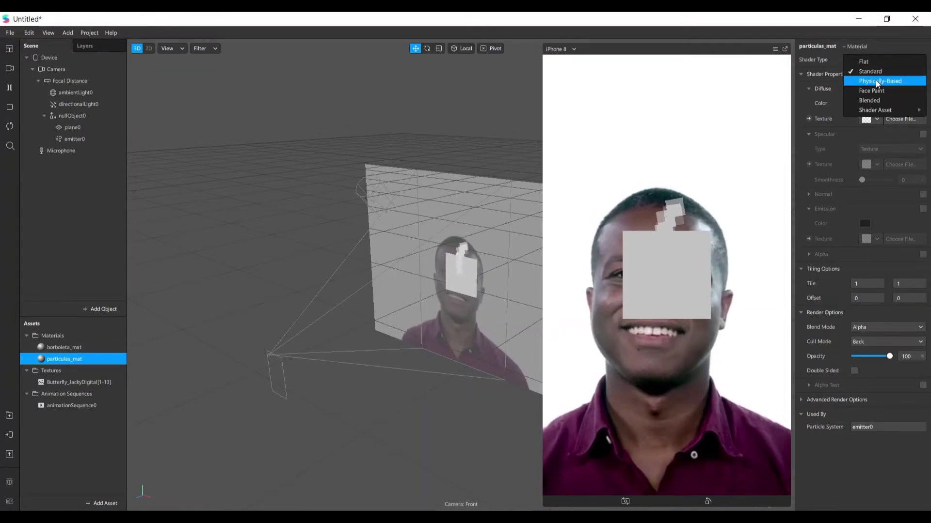
pyautogui.click(879, 81)
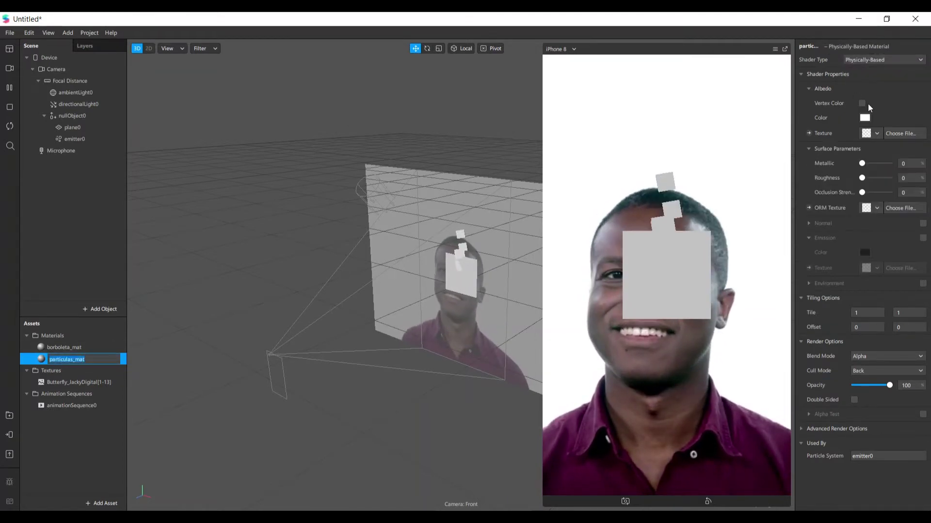
pyautogui.press('Return')
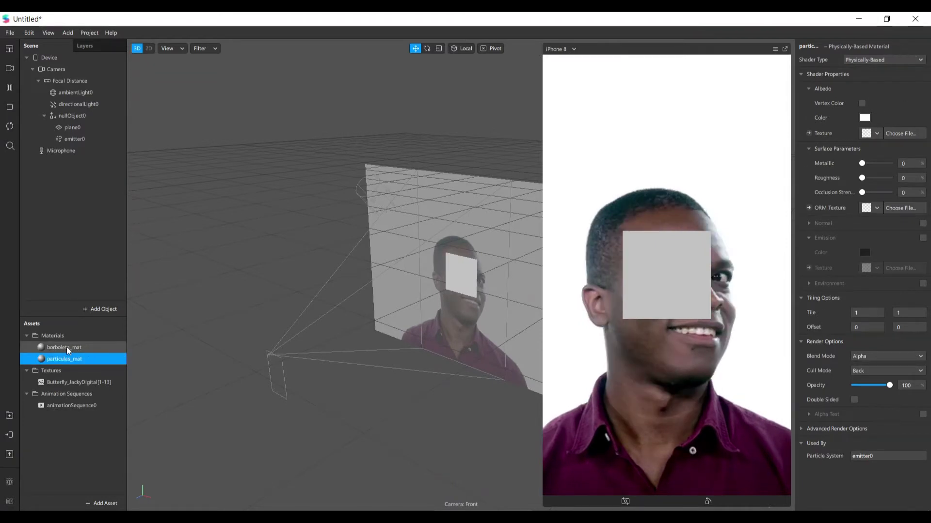
# Set the shader type of borboleta_mat to Flat and assign animationSequence0 as its diffuse texture.
pyautogui.click(68, 348)
pyautogui.click(881, 59)
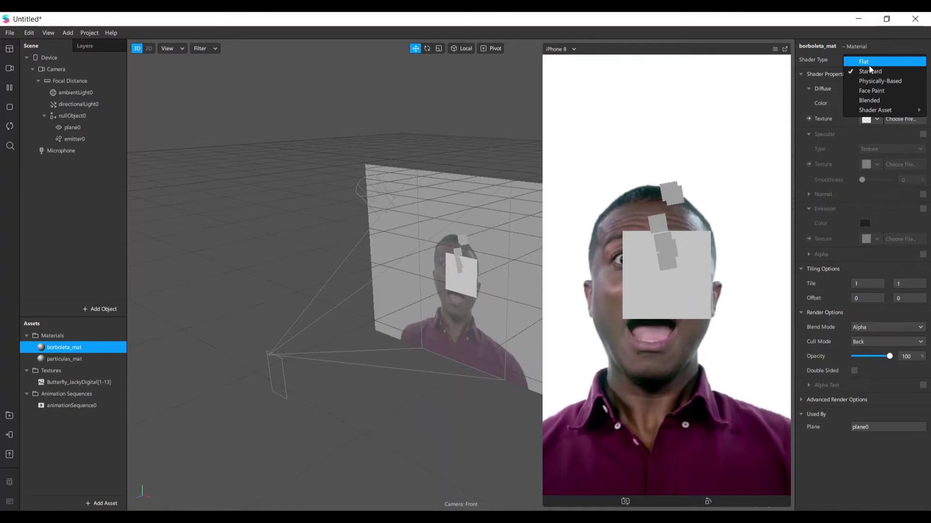
pyautogui.press('Return')
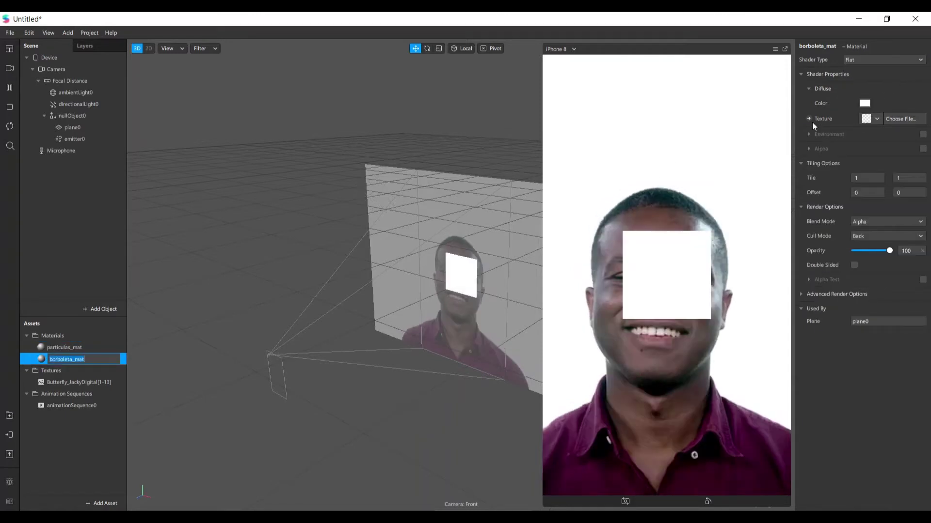
pyautogui.click(869, 120)
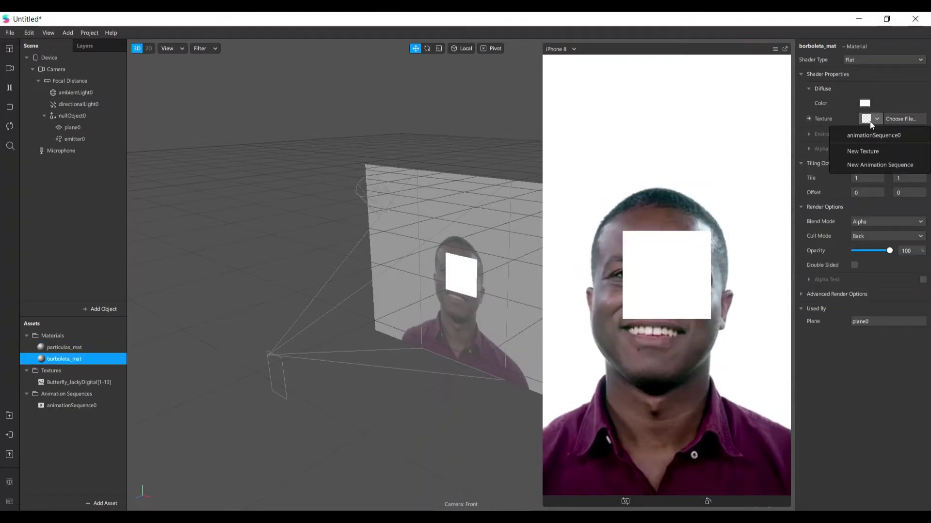
pyautogui.click(883, 138)
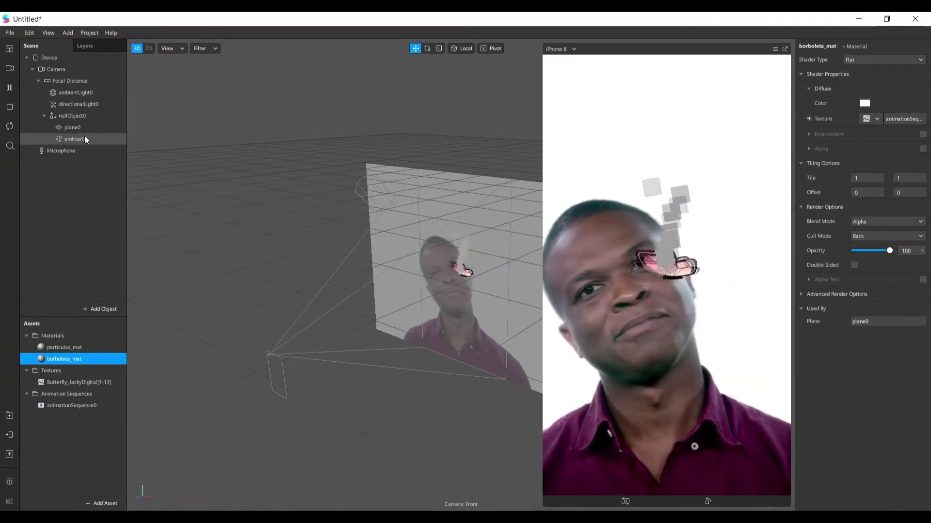
# Change the emitter type of emitter0 to Line.
pyautogui.click(68, 138)
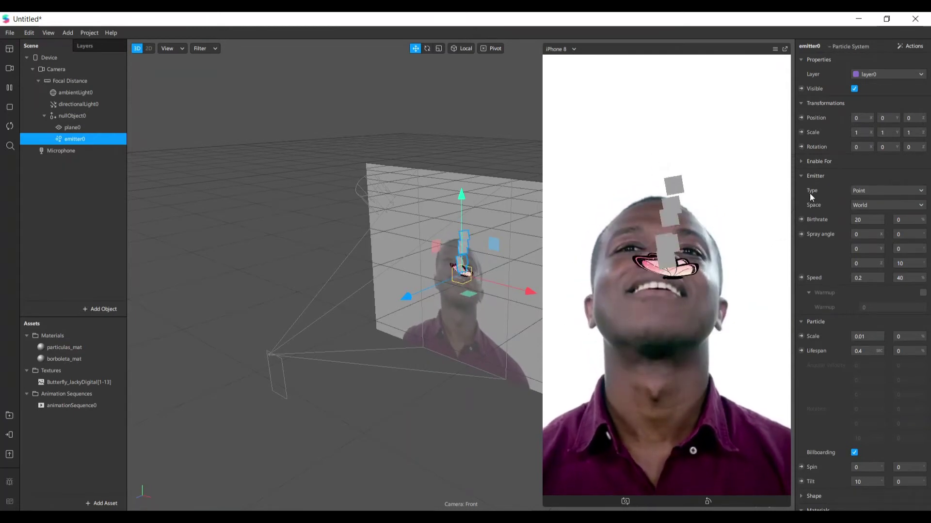
pyautogui.click(888, 191)
pyautogui.click(888, 201)
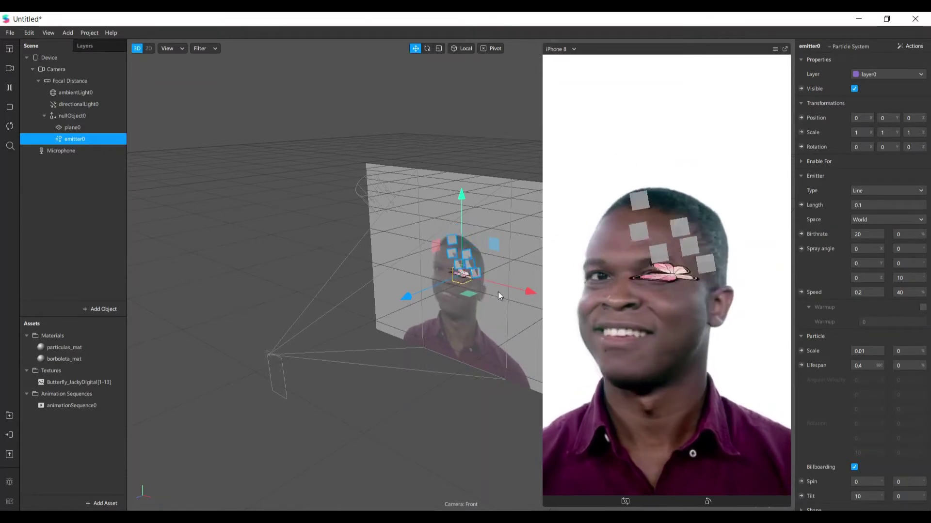
pyautogui.scroll(5, 490, 277)
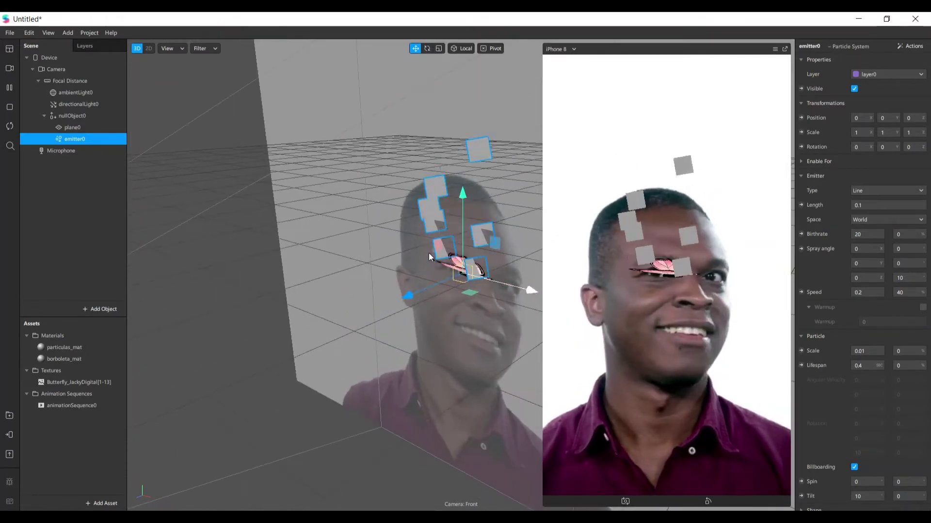
pyautogui.scroll(-1, 487, 312)
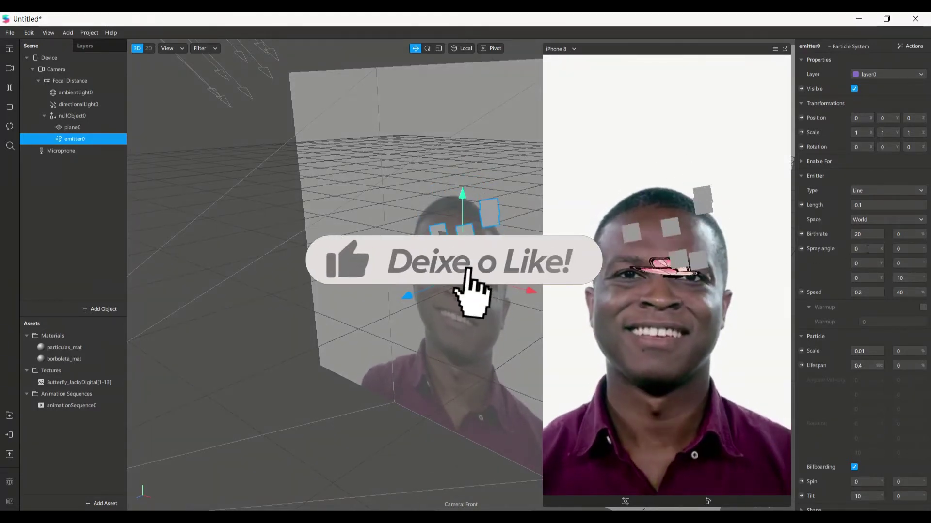
# Set the emitter's spray angle to -180 with a variation of 20 on X, and -50 with a variation of 0 on Z.
pyautogui.click(868, 249)
pyautogui.write('-180')
pyautogui.press('Return')
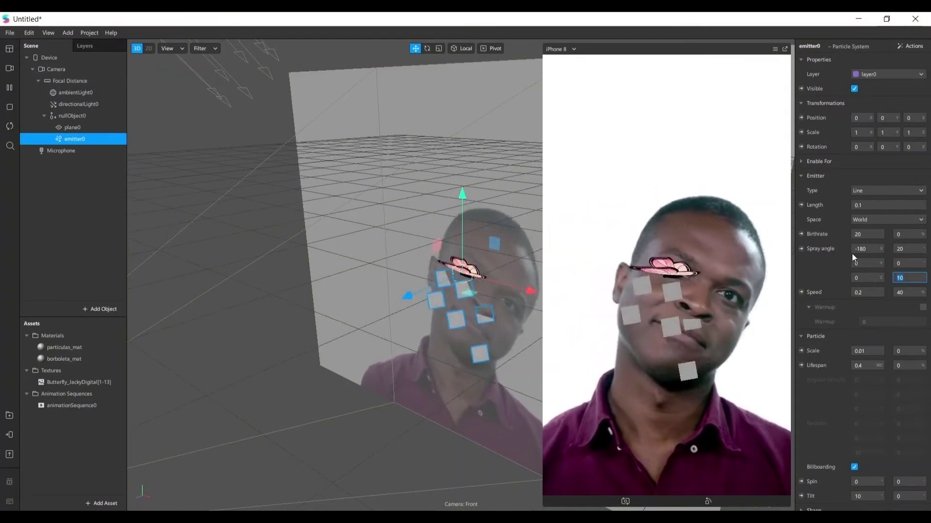
pyautogui.press('Escape')
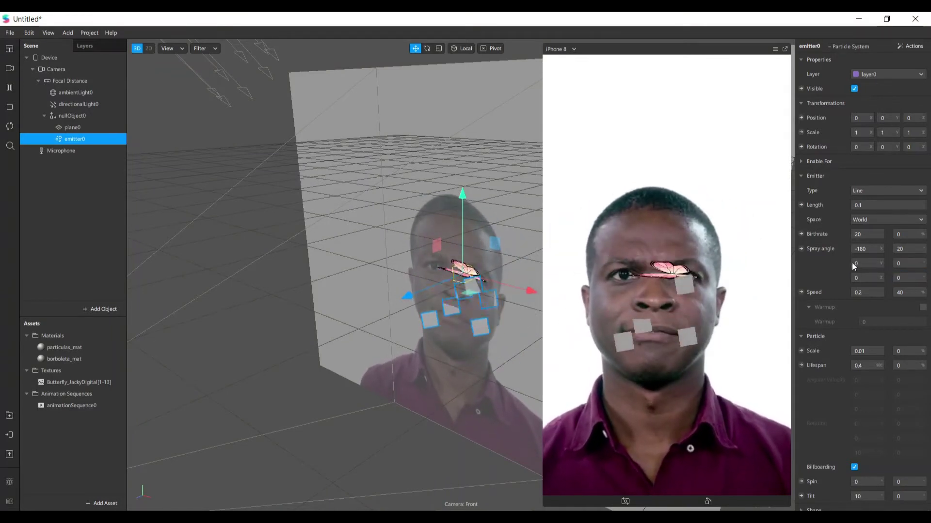
pyautogui.click(867, 277)
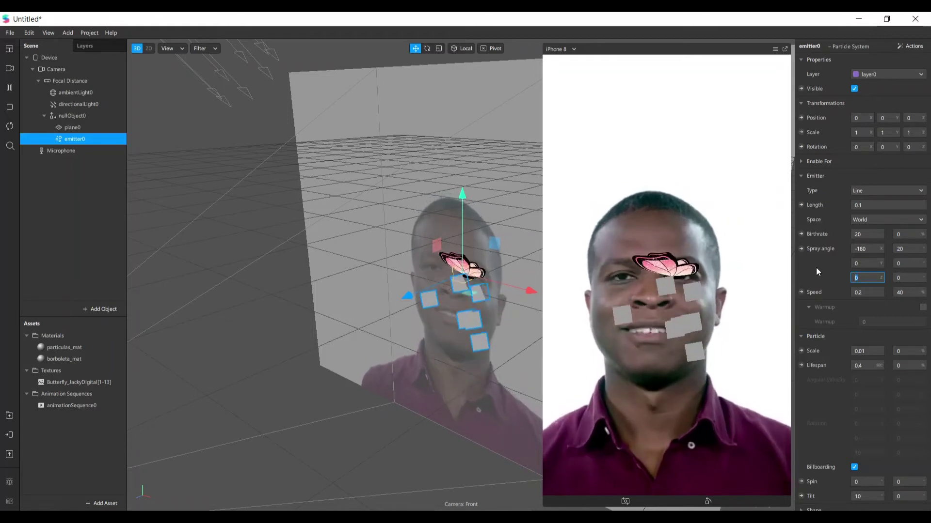
pyautogui.write('-50')
pyautogui.press('Return')
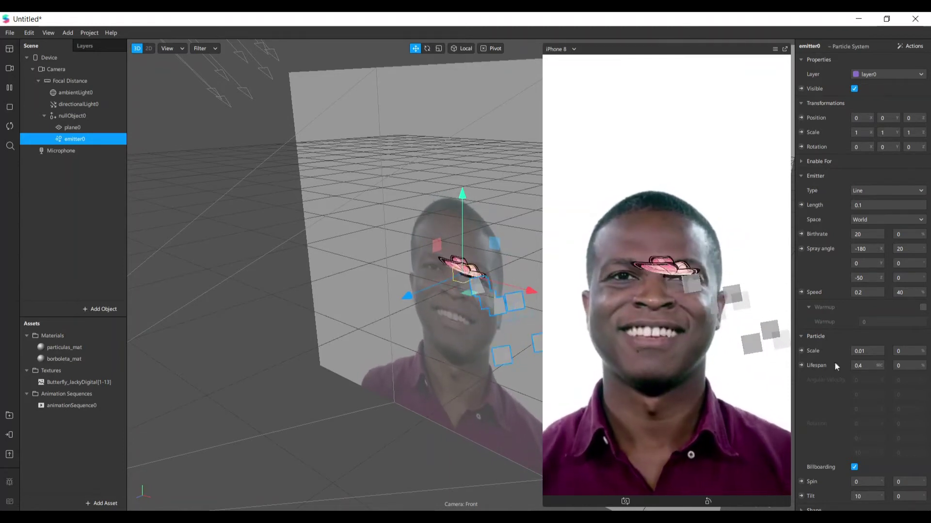
# Examine the advanced render options of particulas_mat.
pyautogui.scroll(-5, 807, 356)
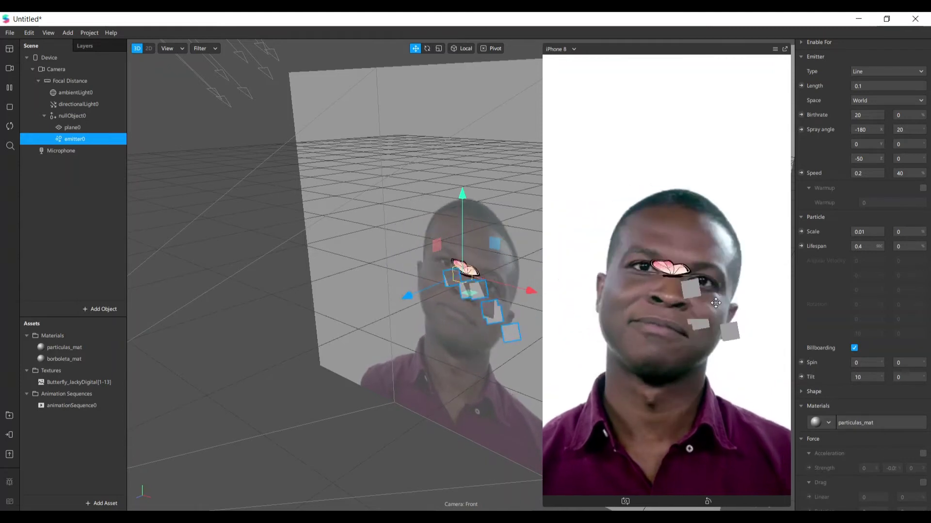
pyautogui.click(71, 348)
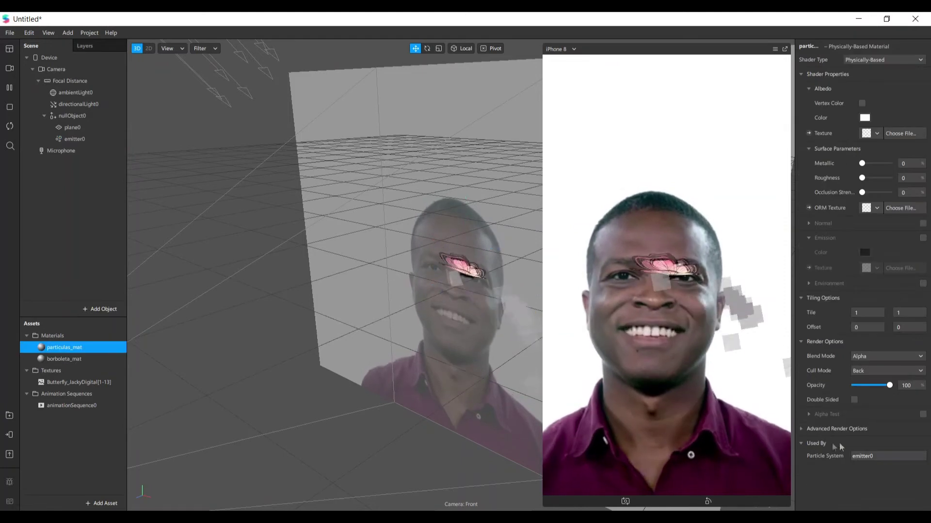
pyautogui.click(800, 428)
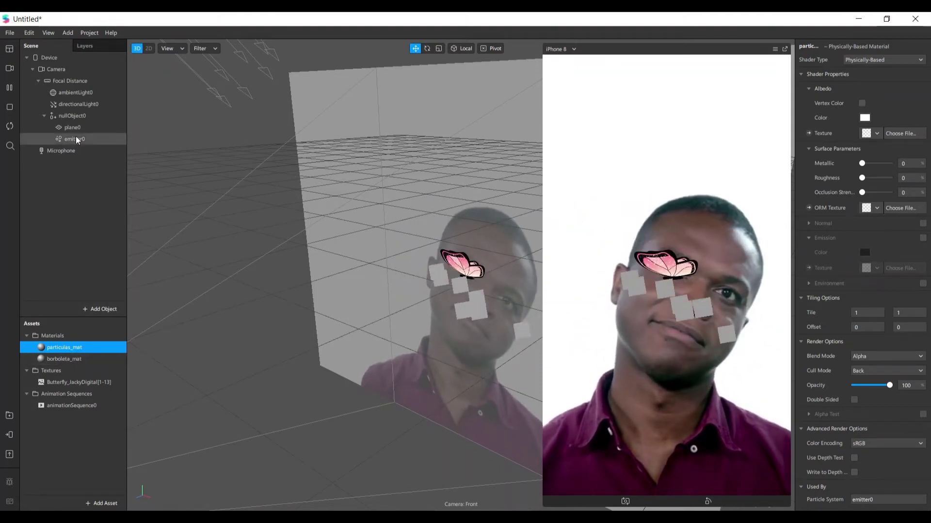
# Change the particle shape of emitter0 to Star.
pyautogui.click(97, 139)
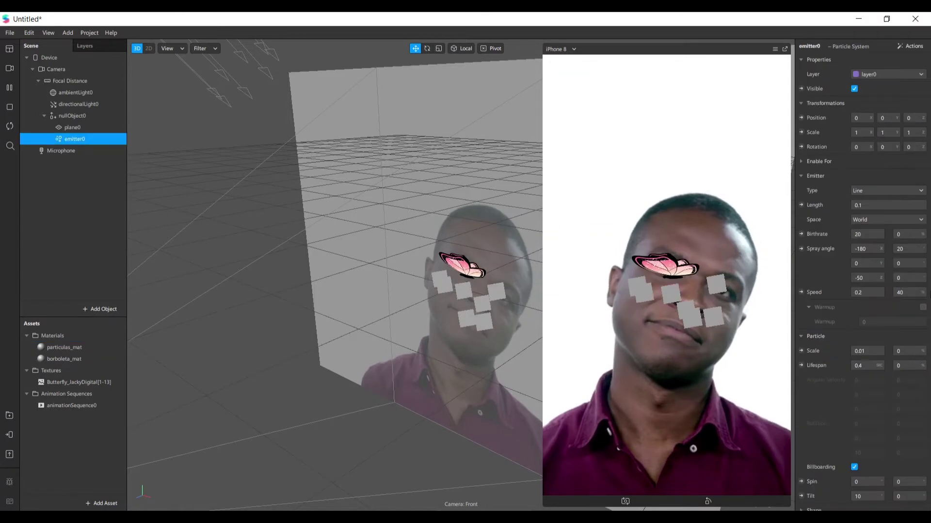
pyautogui.press('f')
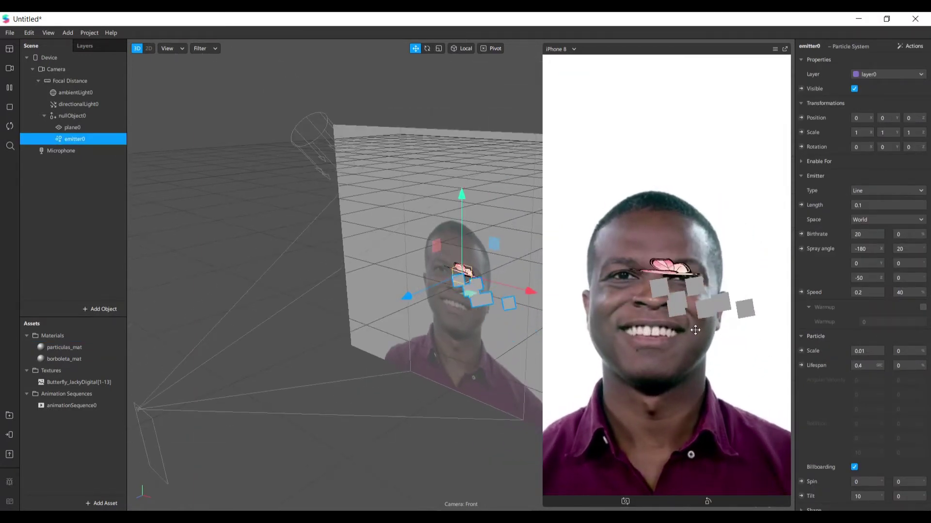
pyautogui.scroll(-3, 842, 411)
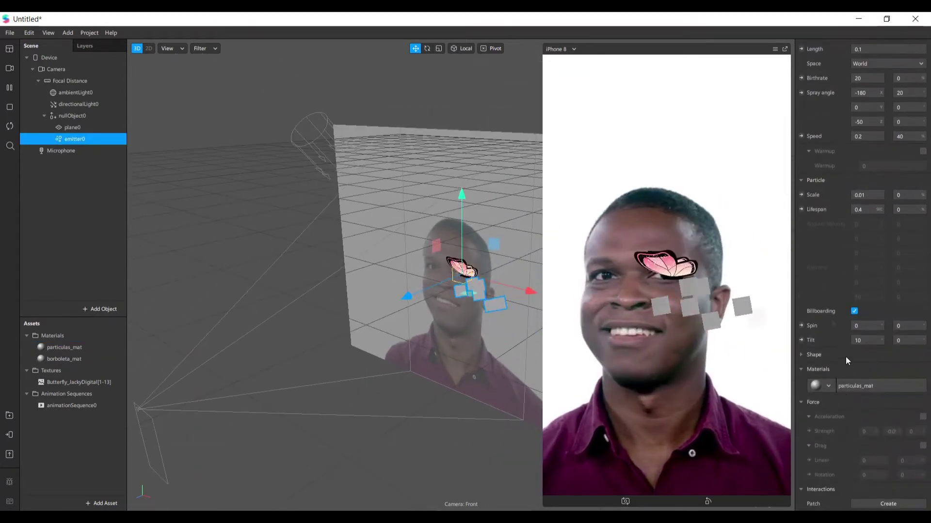
pyautogui.click(802, 354)
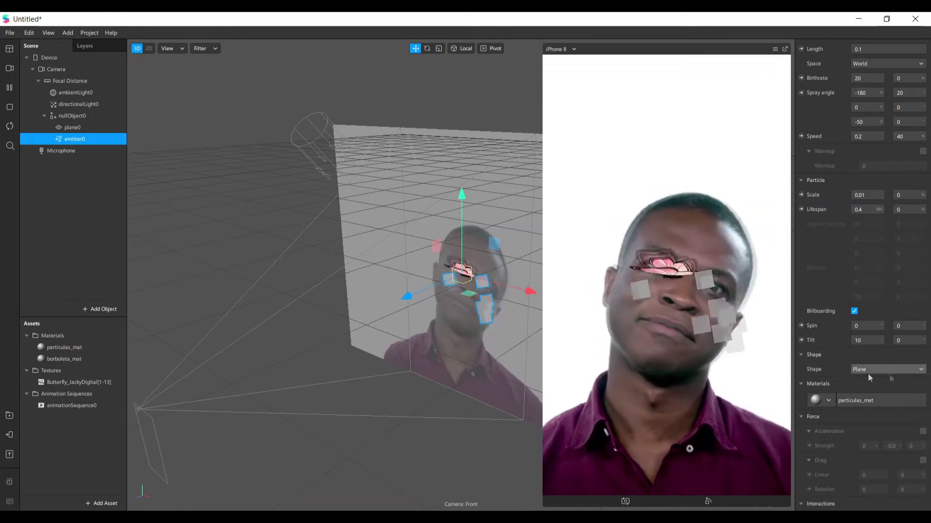
pyautogui.click(891, 371)
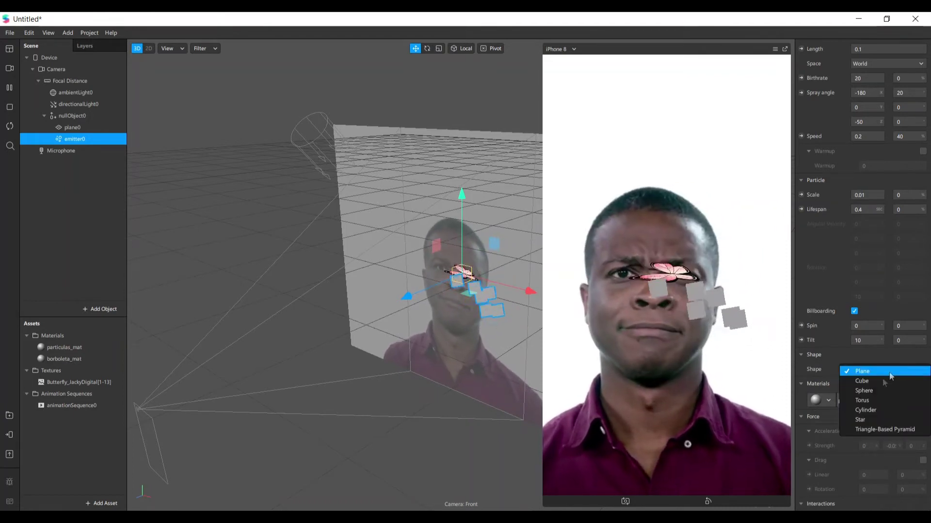
pyautogui.click(885, 420)
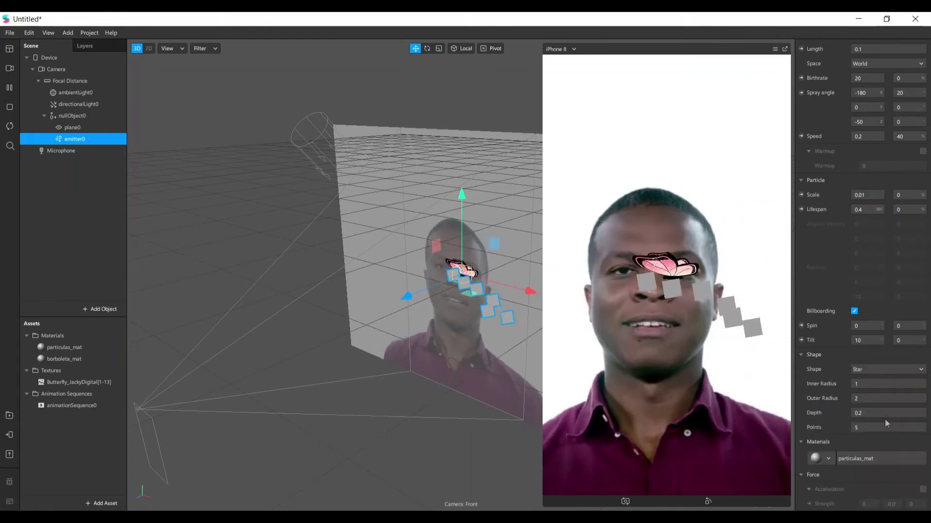
# Set the star particles' inner radius to 0.2, outer radius to 0.5 and number of points to 8.
pyautogui.scroll(-3, 868, 403)
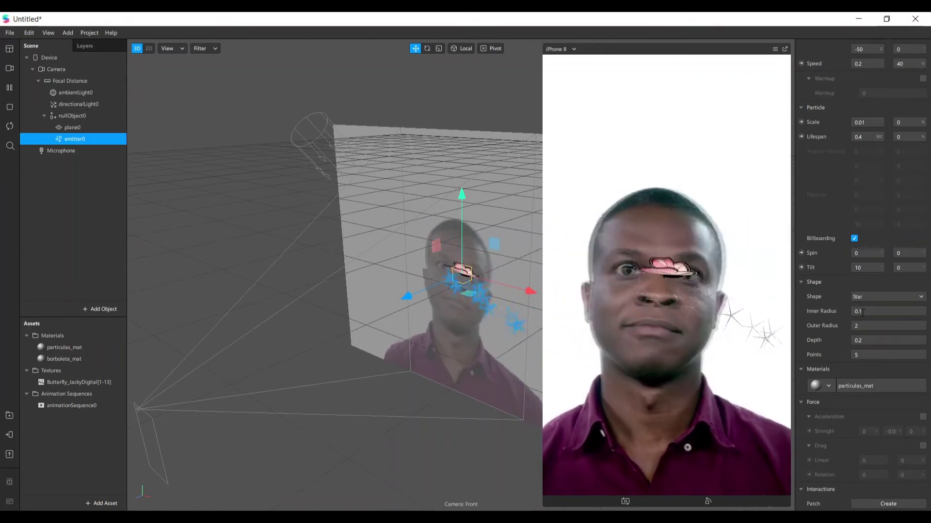
pyautogui.press('BackSpace')
pyautogui.write('2')
pyautogui.press('Return')
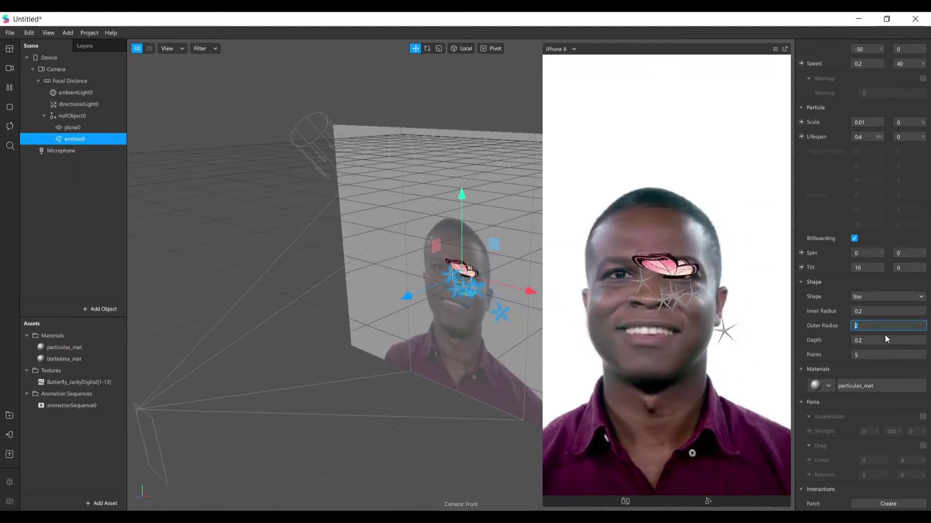
pyautogui.write('0.4')
pyautogui.press('Return')
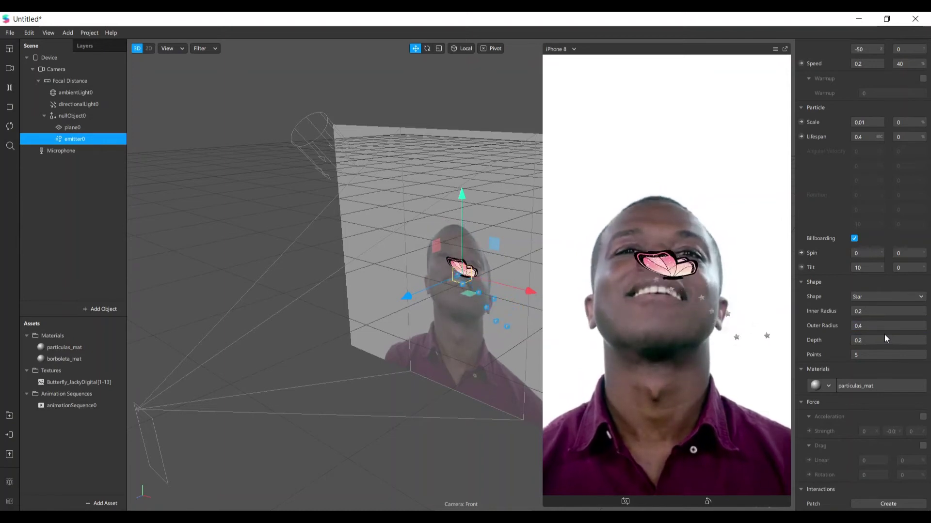
pyautogui.click(858, 326)
pyautogui.write('5')
pyautogui.press('Return')
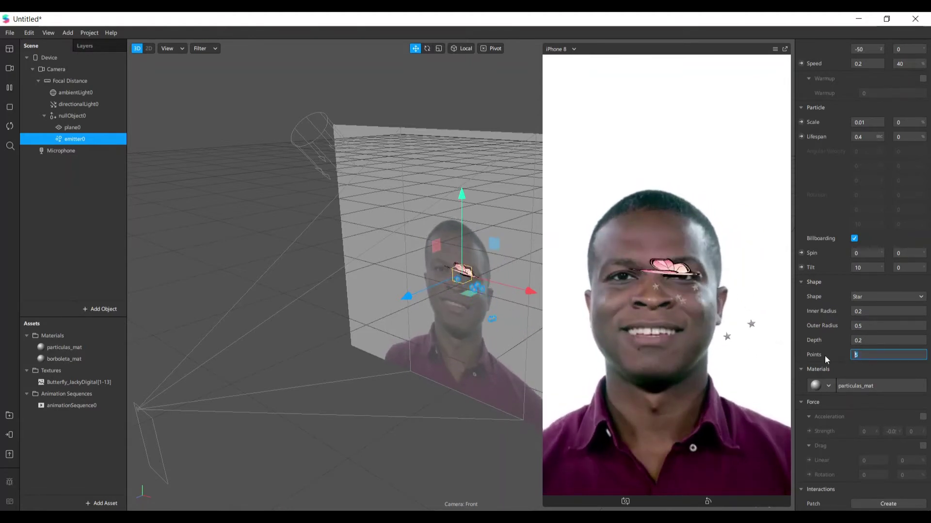
pyautogui.write('8')
pyautogui.press('Return')
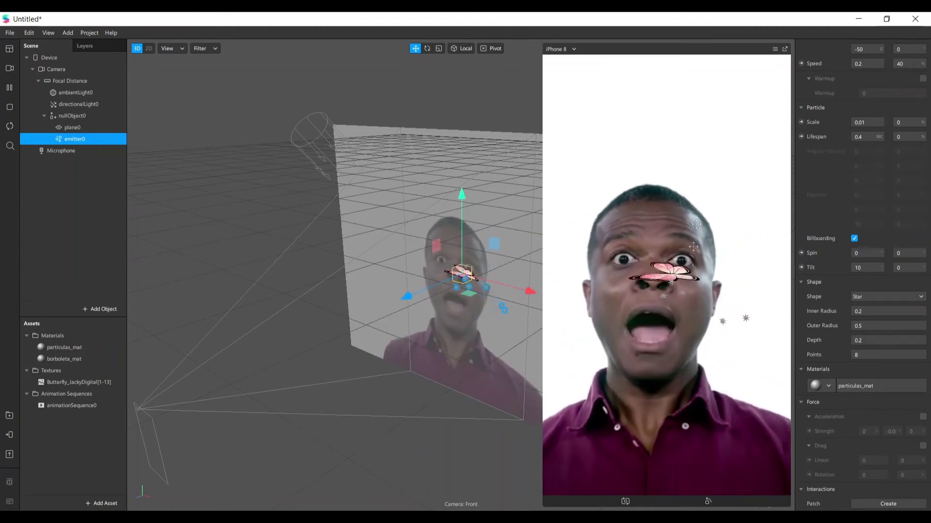
# Set the albedo color of particulas_mat to #ff55ff and its blend mode to Add.
pyautogui.doubleClick(103, 359)
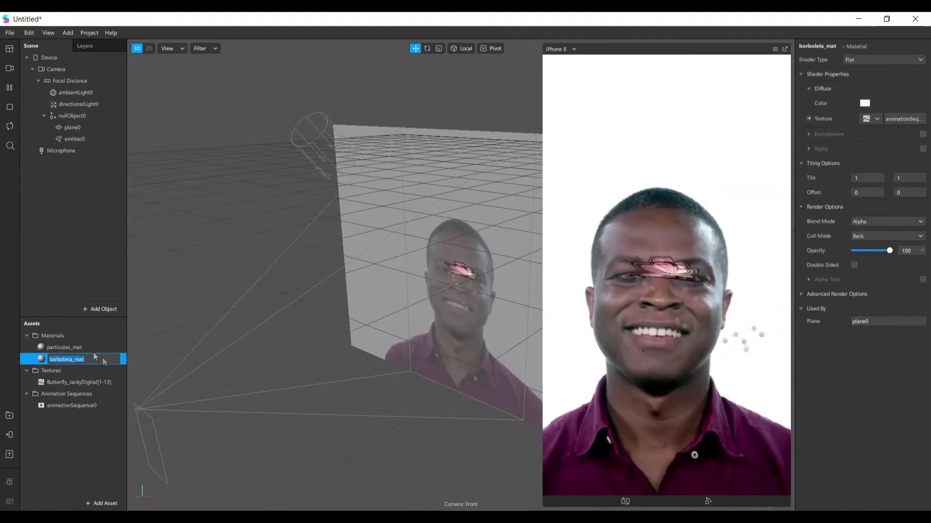
pyautogui.click(81, 345)
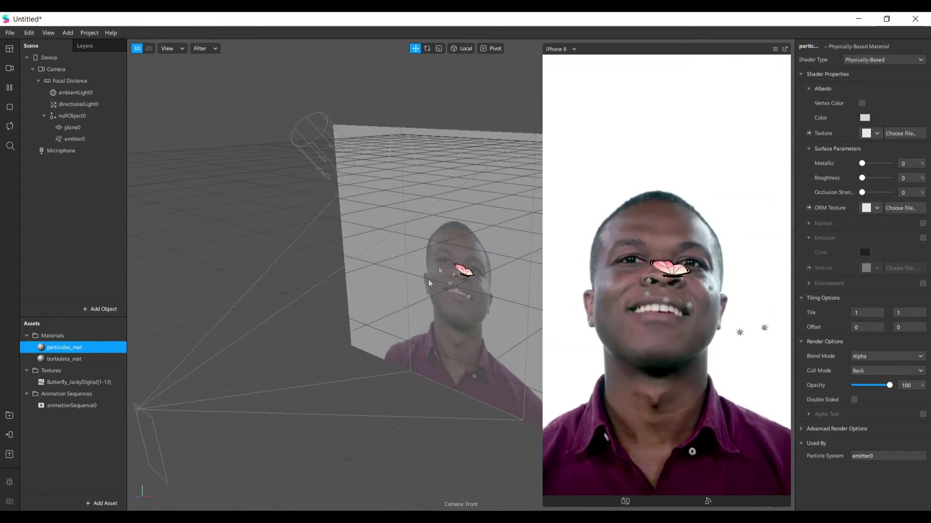
pyautogui.click(864, 117)
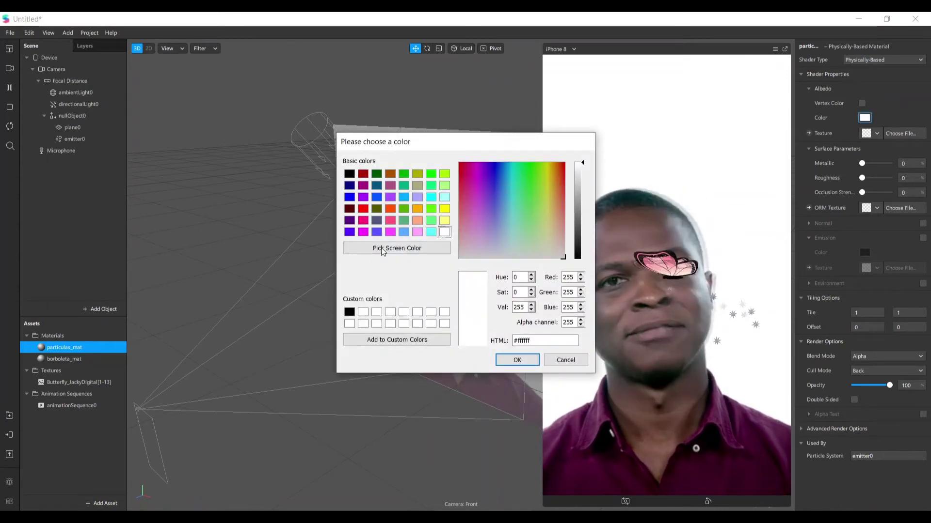
pyautogui.click(418, 232)
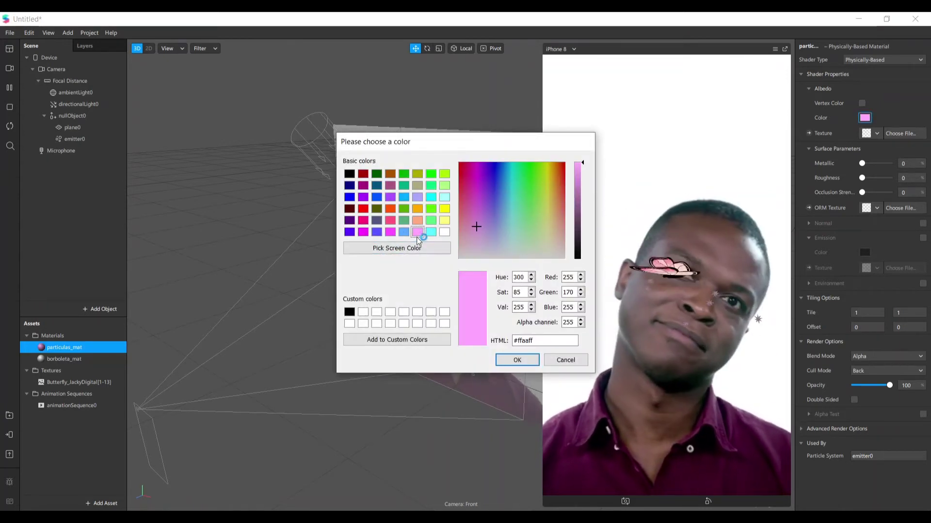
pyautogui.click(391, 233)
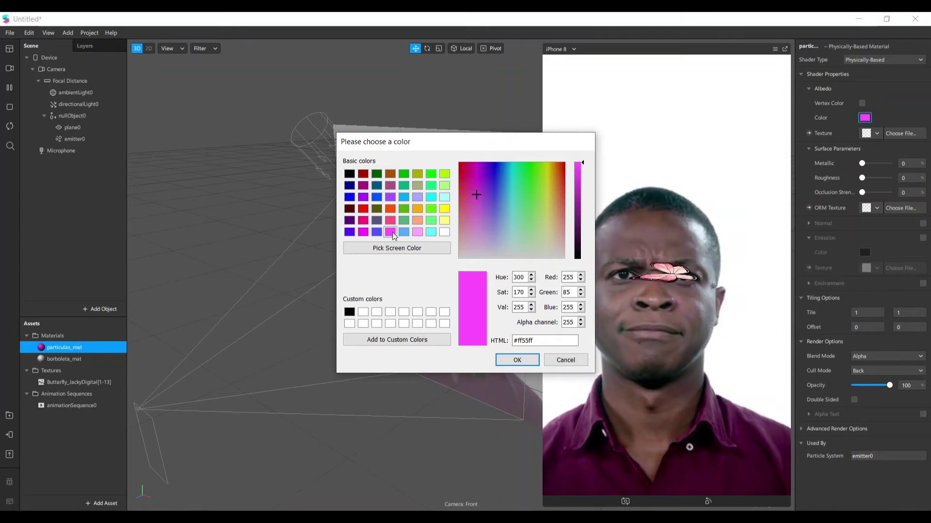
pyautogui.click(517, 360)
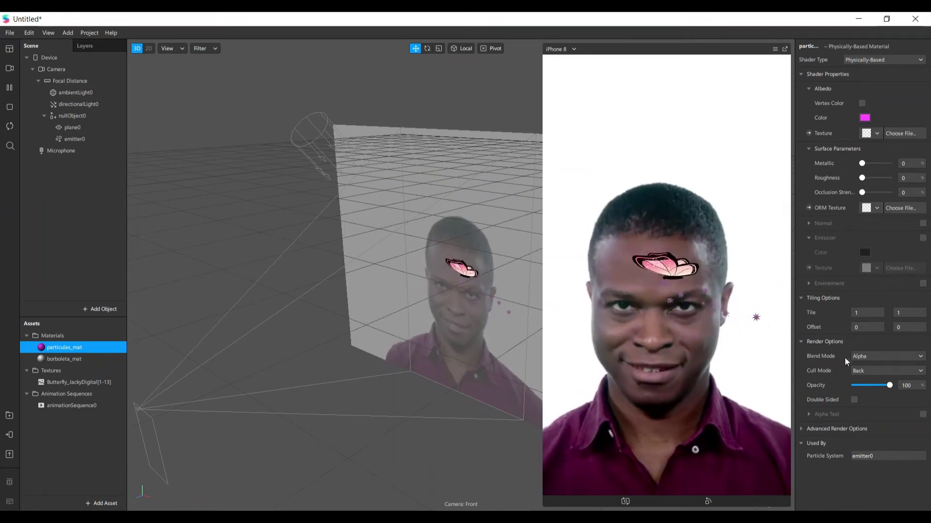
pyautogui.click(894, 357)
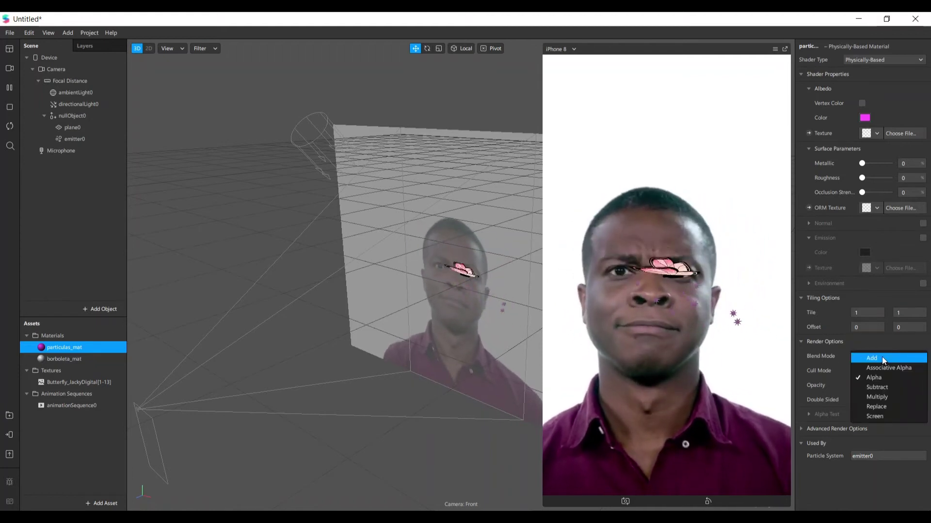
pyautogui.click(882, 358)
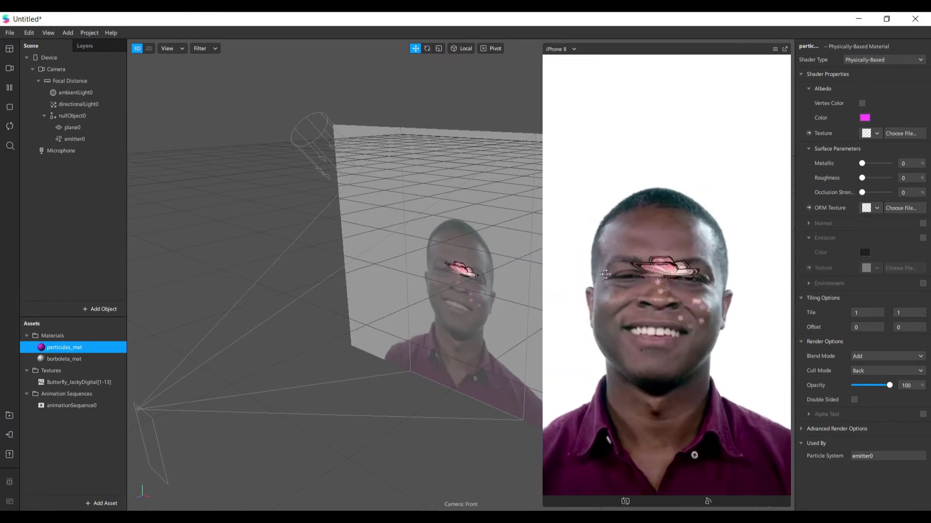
# Switch the real-time simulation to the long-haired woman in the yellow shirt and shrink the simulator preview.
pyautogui.click(9, 68)
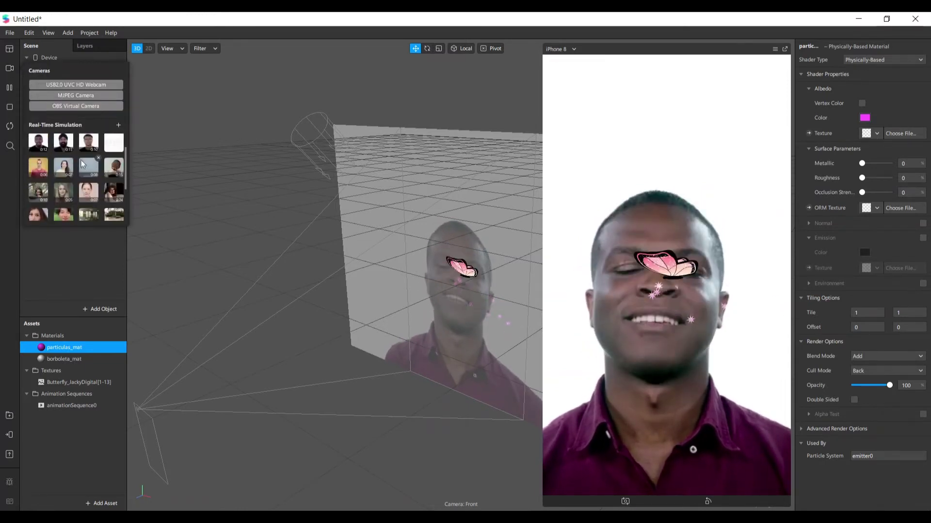
pyautogui.click(67, 172)
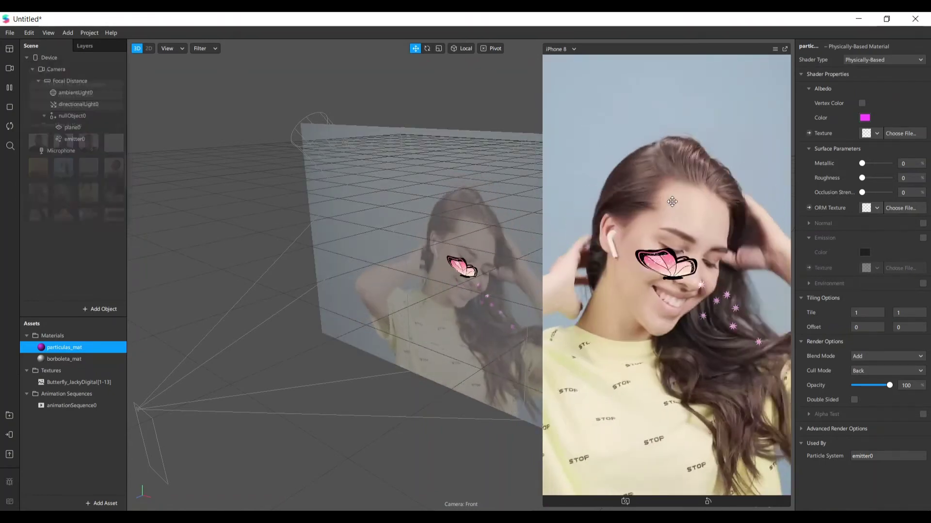
pyautogui.click(654, 310)
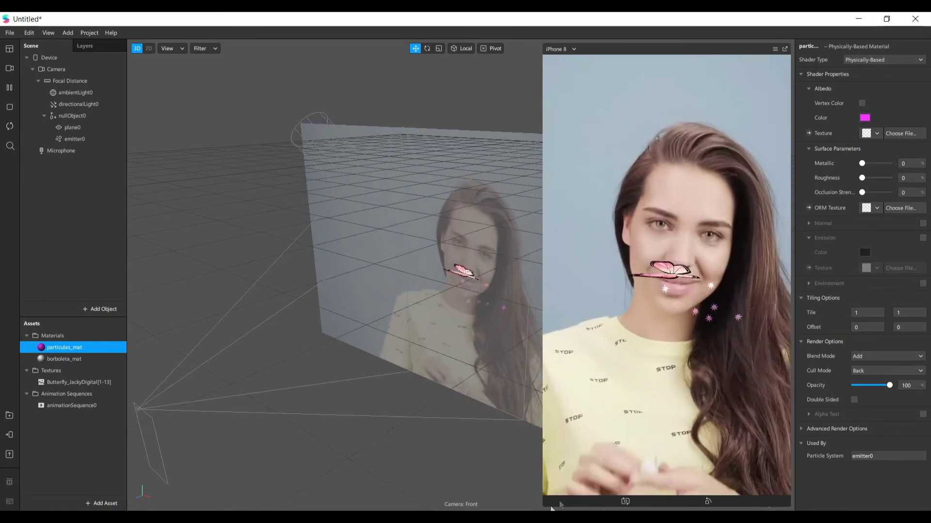
pyautogui.click(543, 505)
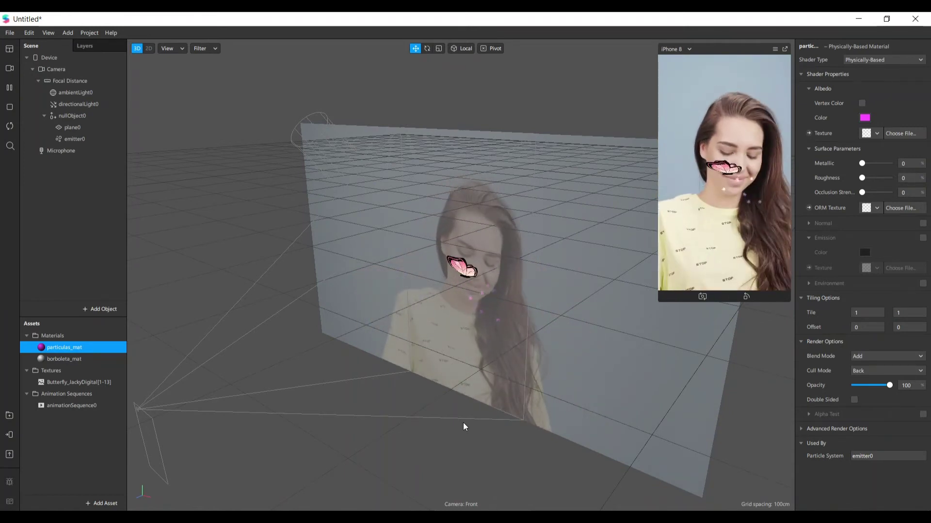
# Show the Patch Editor beneath the 3D scene.
pyautogui.hotkey('ctrl', 'shift', 'p')
pyautogui.moveTo(453, 365); pyautogui.dragTo(448, 285)
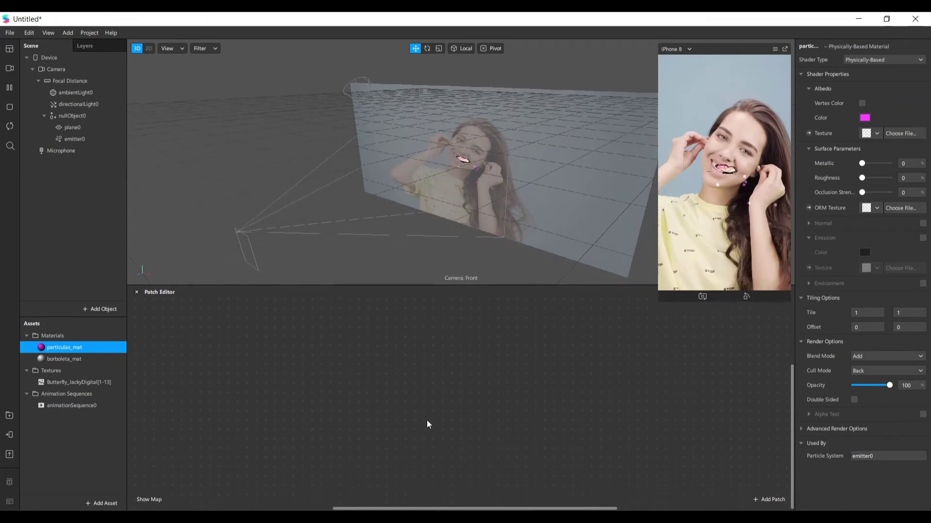
pyautogui.click(68, 33)
pyautogui.moveTo(52, 32)
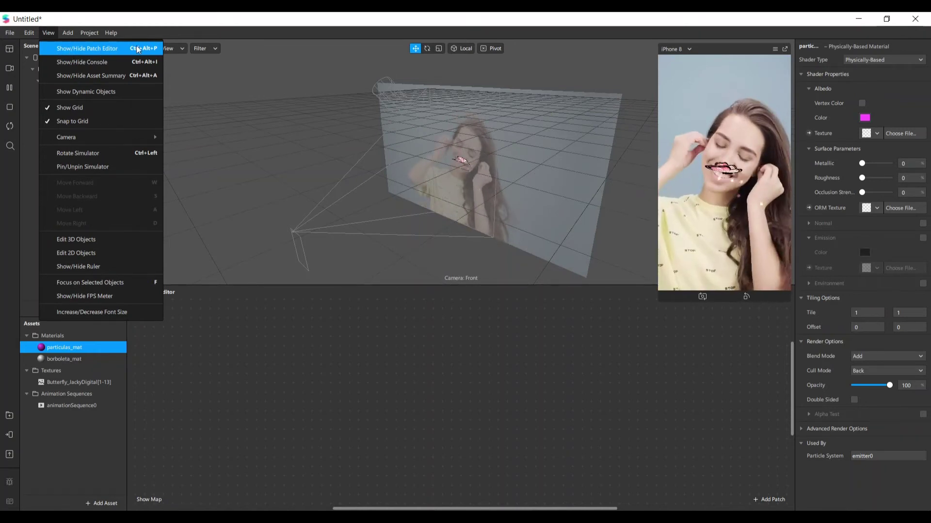
pyautogui.click(433, 398)
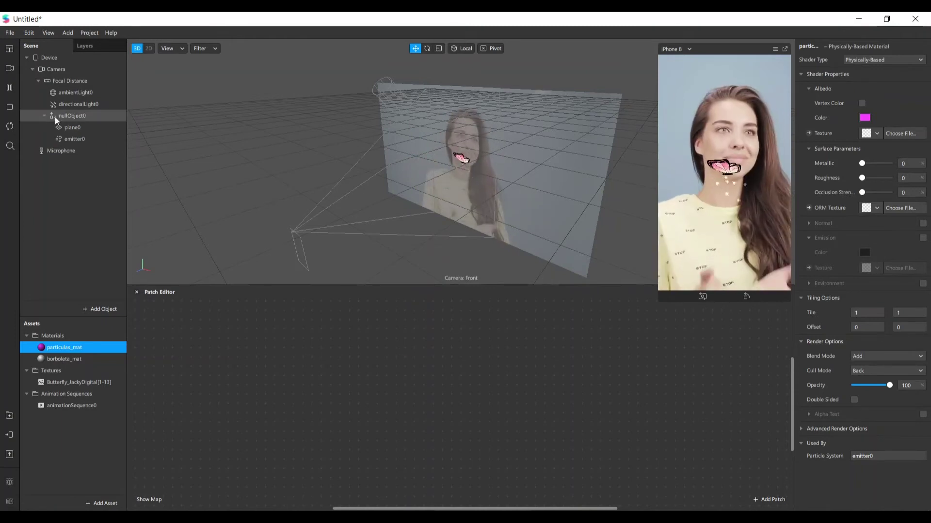
# Add a Loop Animation patch and connect its progress output to a new Transition patch.
pyautogui.click(766, 499)
pyautogui.write('loop')
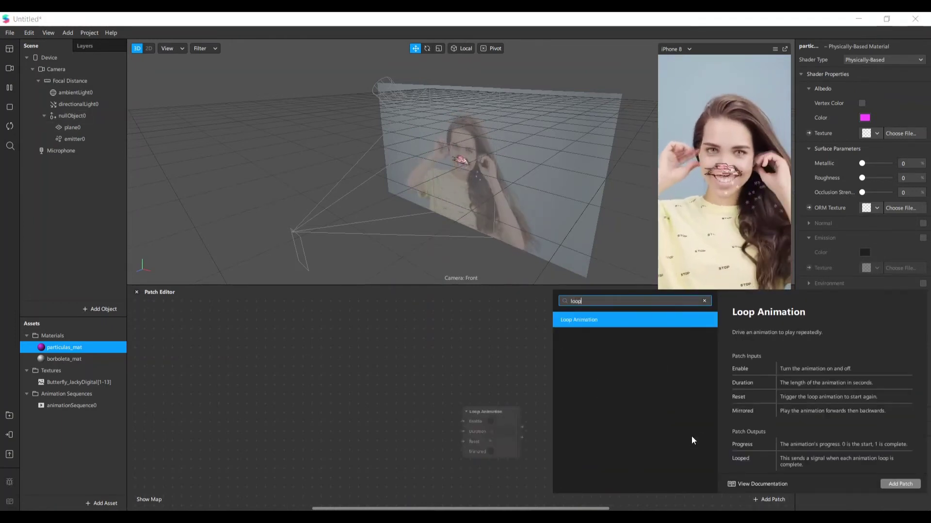
pyautogui.press('Return')
pyautogui.moveTo(500, 414); pyautogui.dragTo(470, 353)
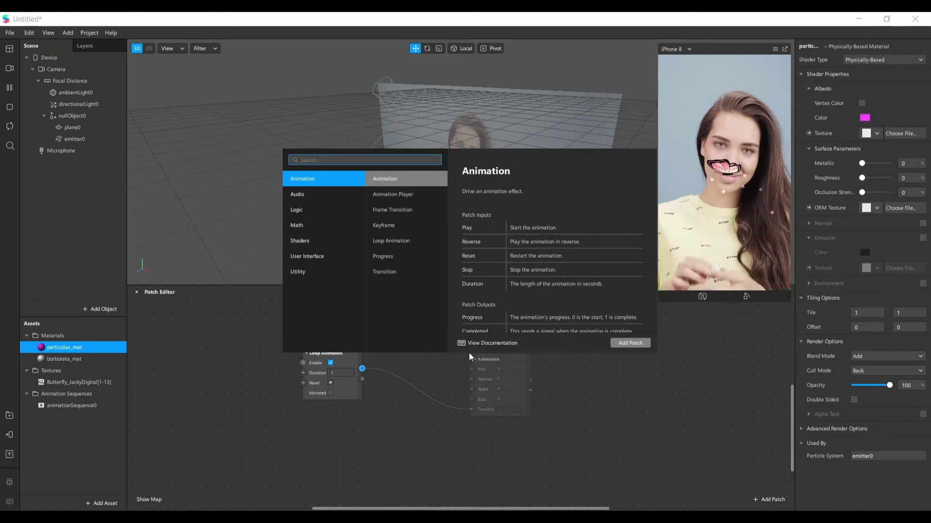
pyautogui.write('transi')
pyautogui.press('Return')
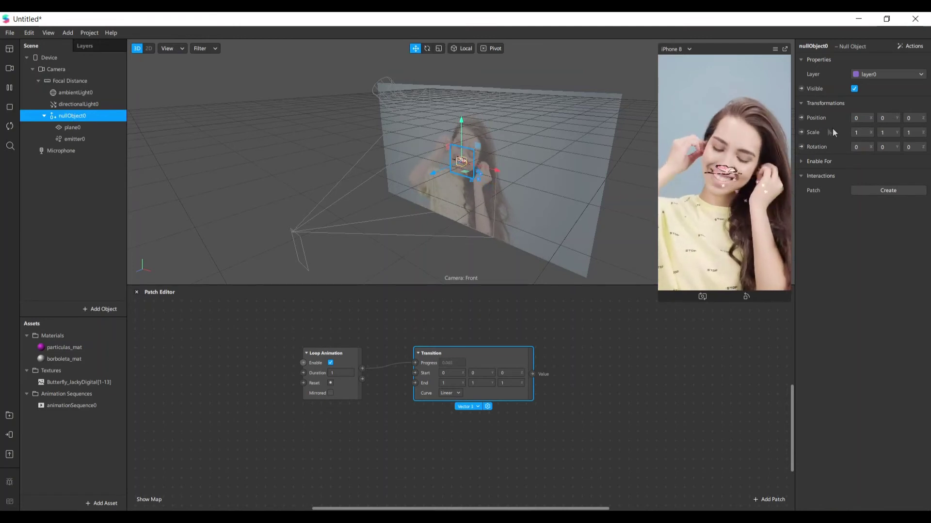
# Create a 3D Position patch for nullObject0 and connect the Transition patch's value output to it.
pyautogui.click(801, 118)
pyautogui.moveTo(545, 412); pyautogui.dragTo(642, 368)
pyautogui.click(514, 364)
pyautogui.moveTo(532, 373); pyautogui.dragTo(602, 373)
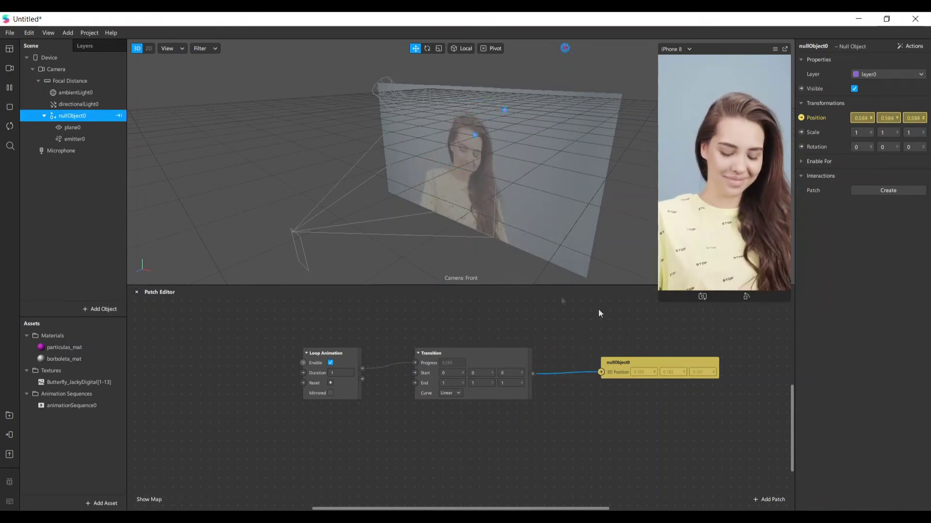
# Set the Y and Z components of the Transition patch's End value to 0.
pyautogui.scroll(-2, 435, 246)
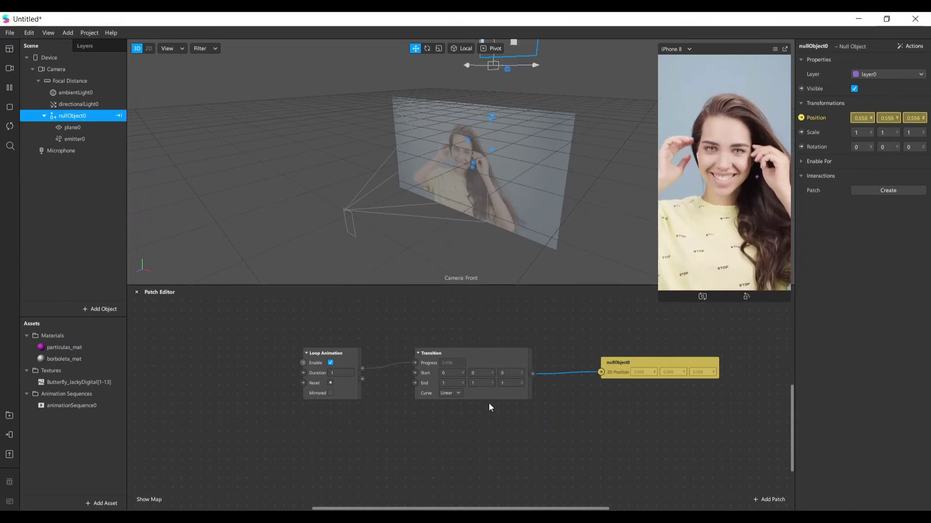
pyautogui.scroll(2, 492, 407)
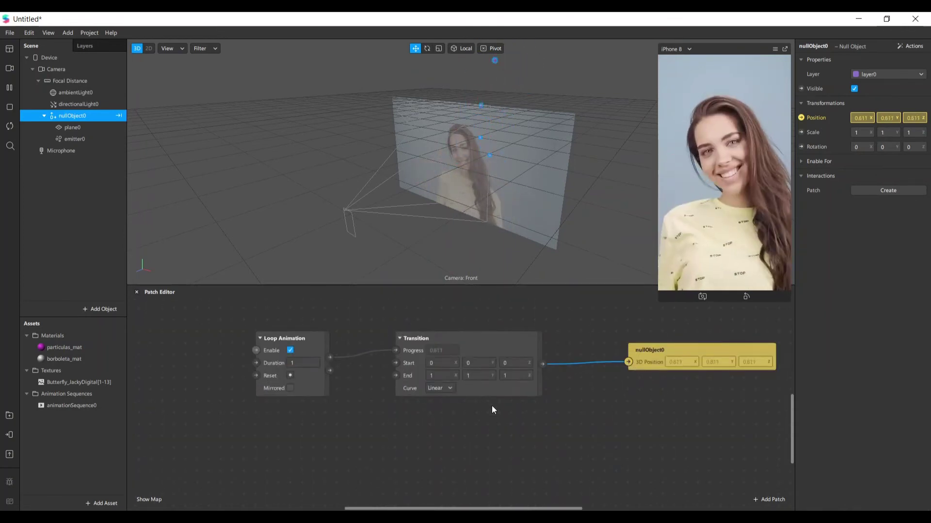
pyautogui.scroll(1, 491, 410)
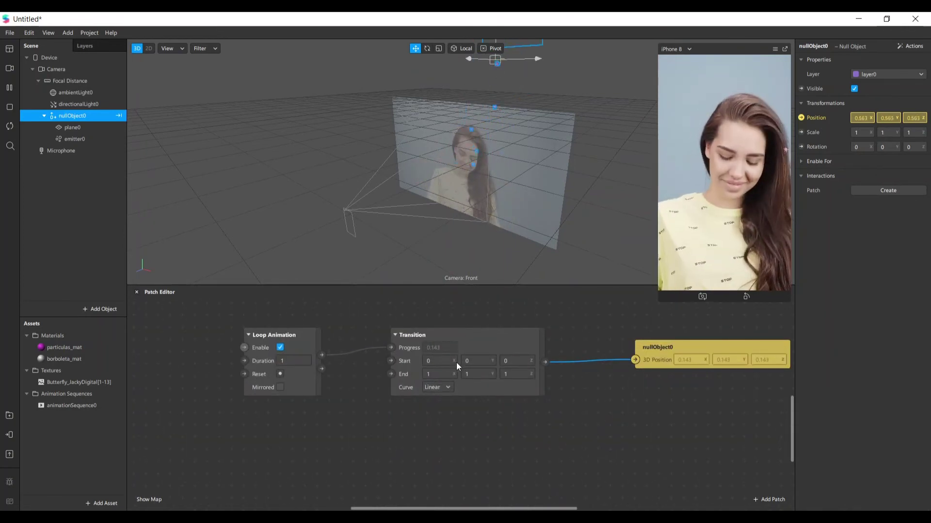
pyautogui.click(471, 373)
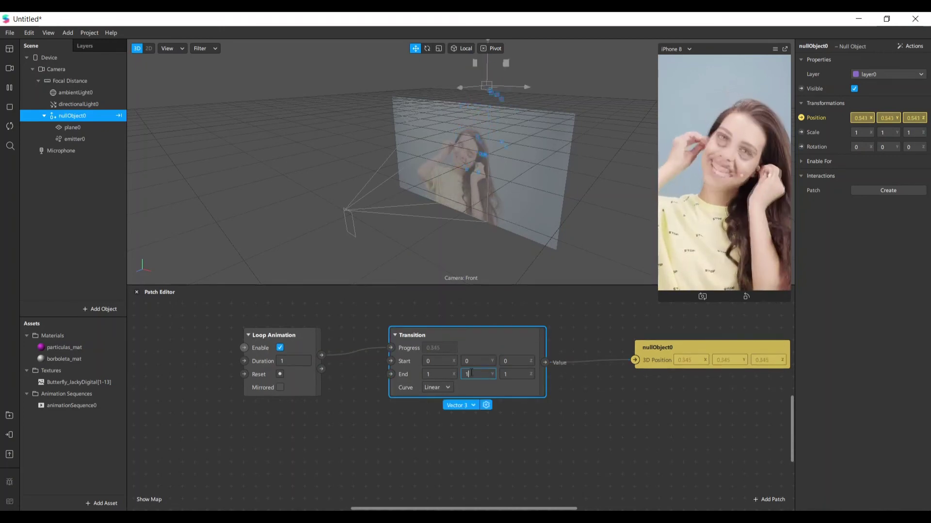
pyautogui.press('BackSpace')
pyautogui.write('0')
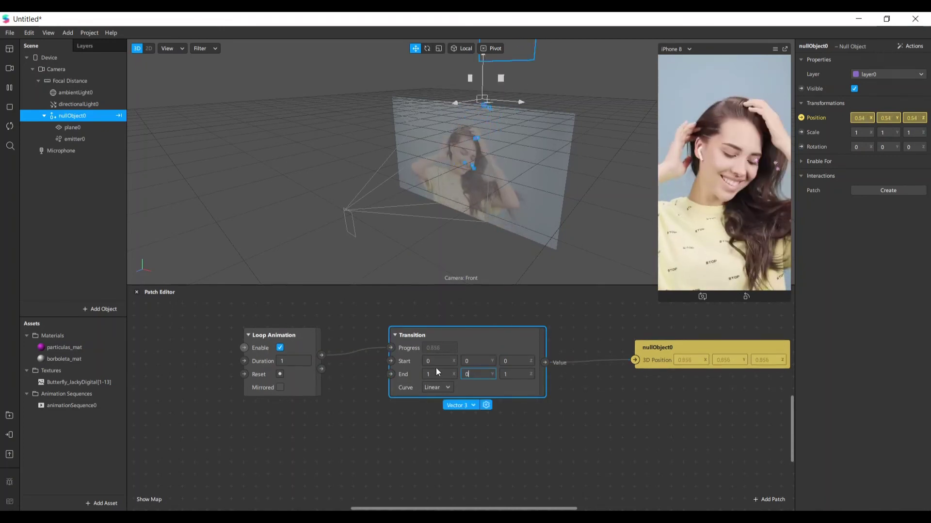
pyautogui.press('Return')
pyautogui.click(533, 375)
pyautogui.write('0')
pyautogui.press('Return')
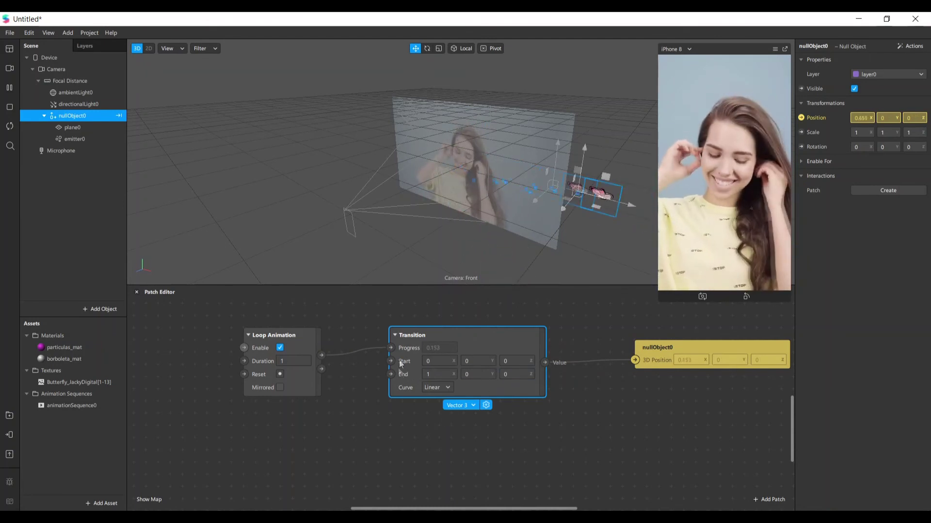
# Set the Transition patch's X component to 0.5 for Start and -0.5 for End.
pyautogui.click(439, 362)
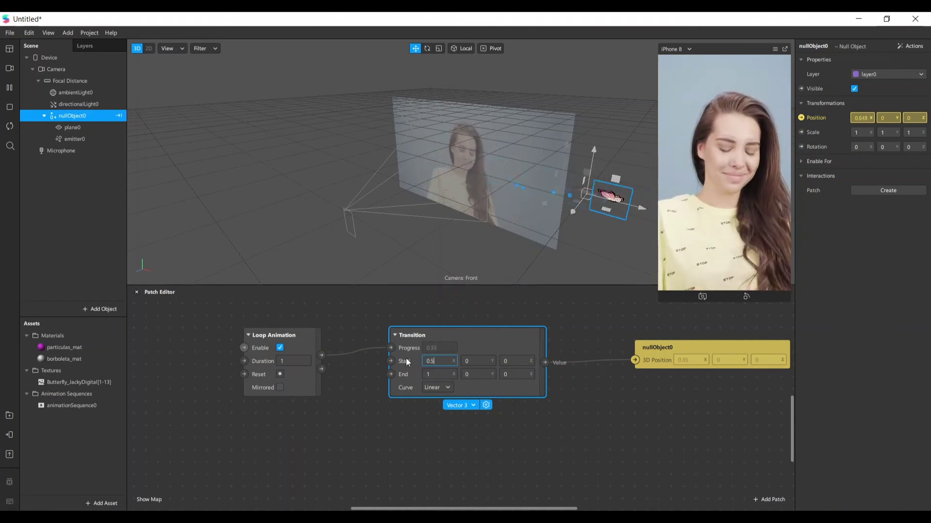
pyautogui.press('Return')
pyautogui.click(435, 375)
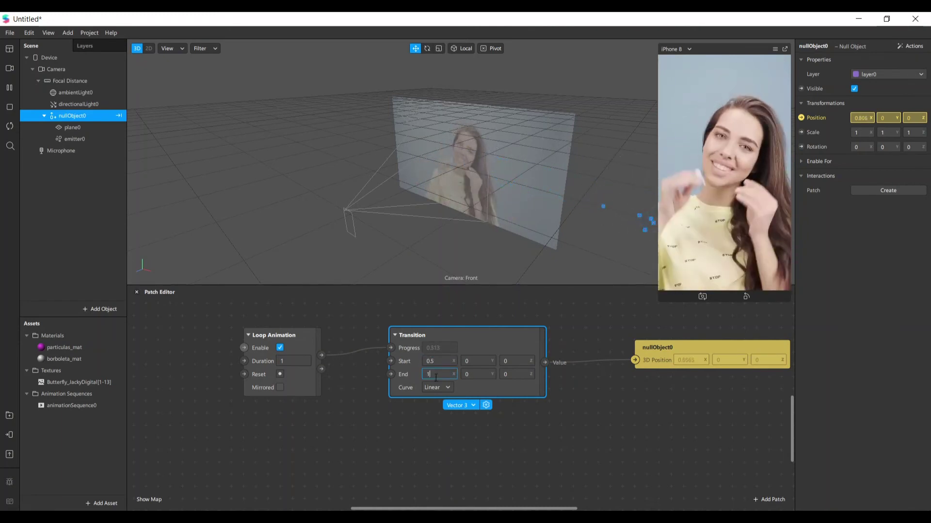
pyautogui.write('-0.5')
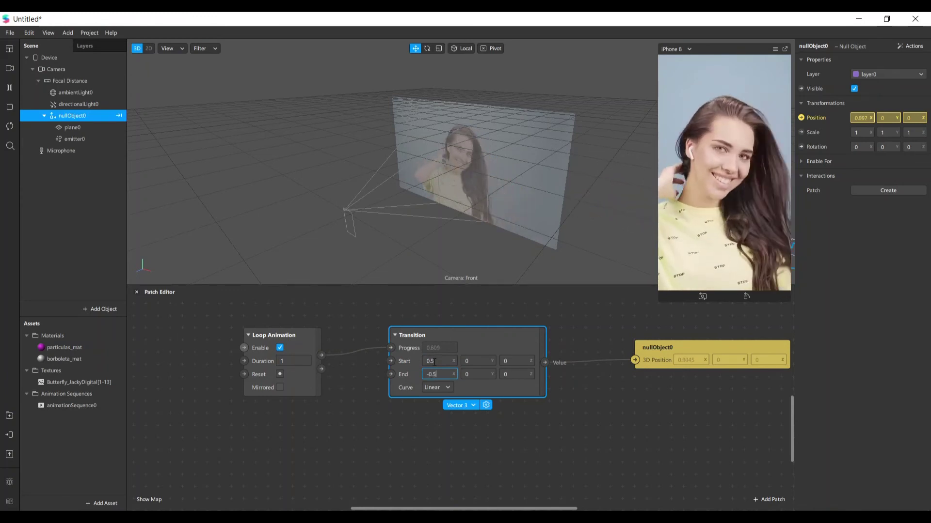
pyautogui.click(424, 343)
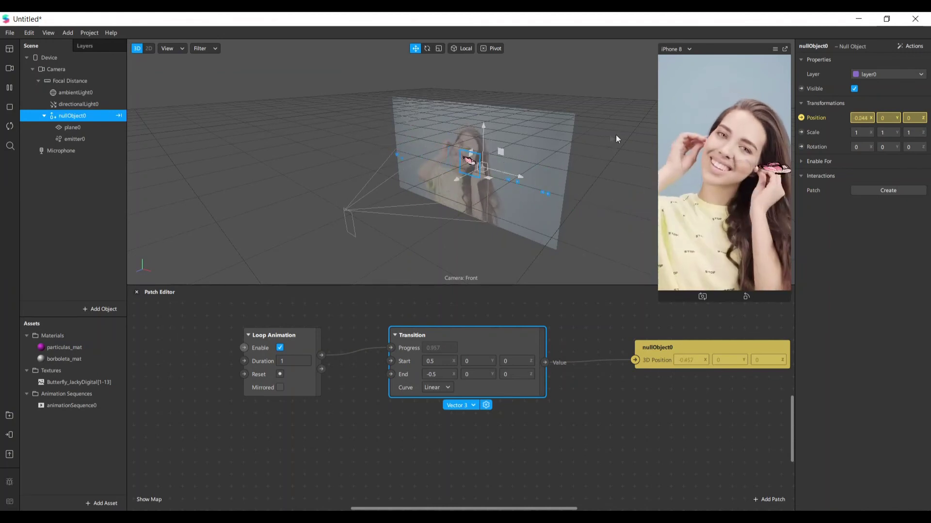
# Set the Loop Animation patch's duration to 10.
pyautogui.click(288, 366)
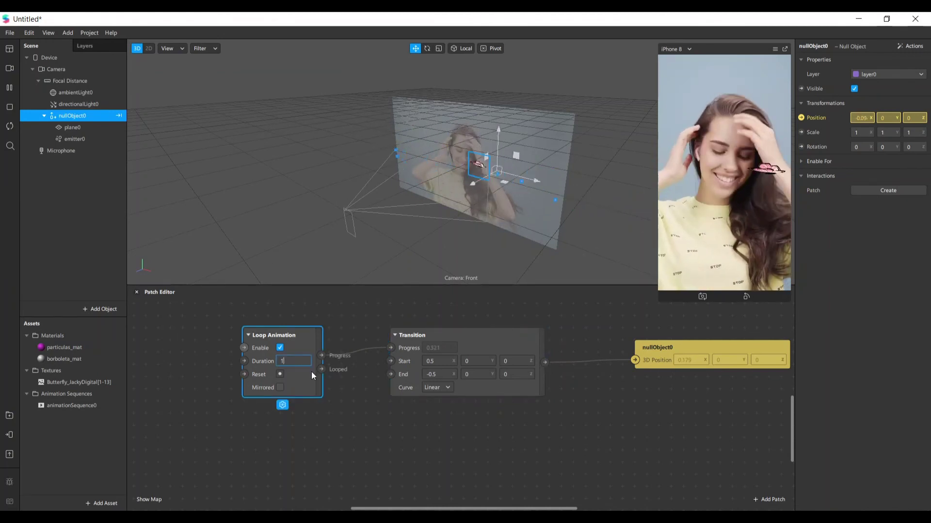
pyautogui.moveTo(287, 366); pyautogui.dragTo(269, 366, button='middle')
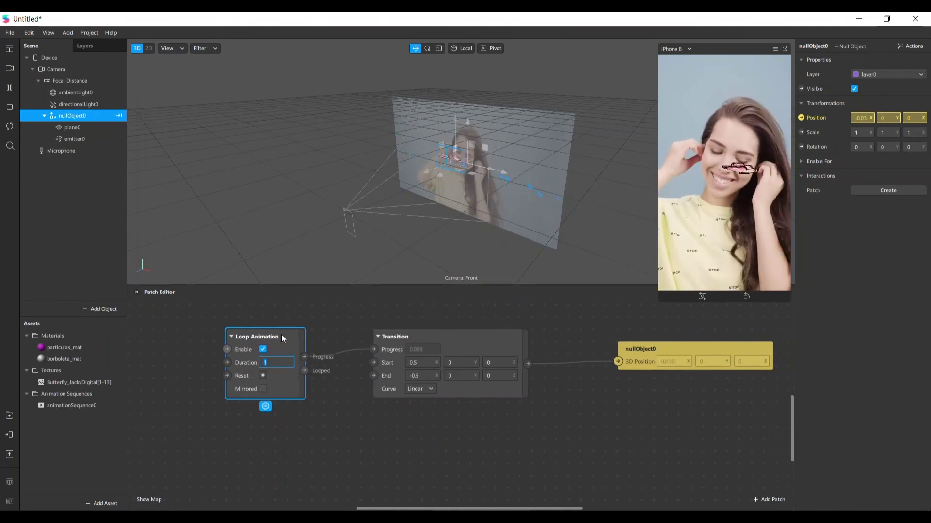
pyautogui.write('0')
pyautogui.press('Return')
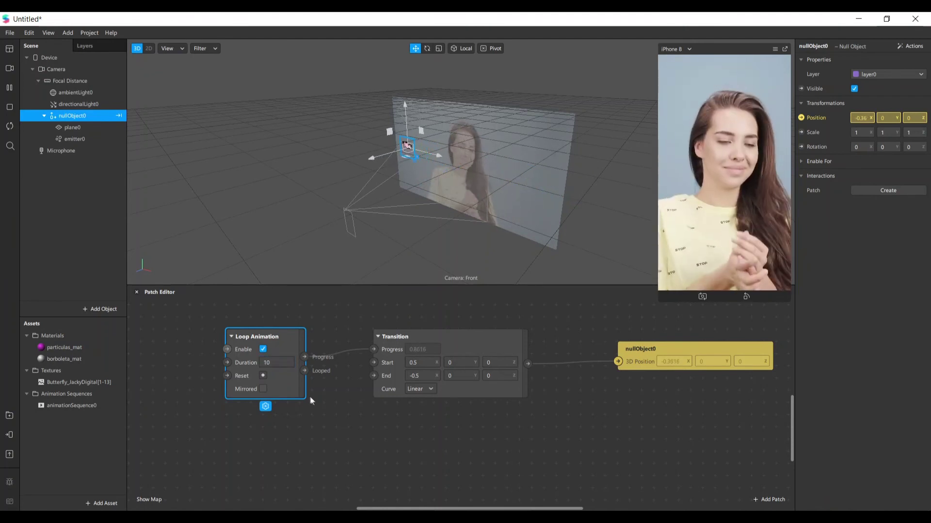
# Enlarge the simulator preview and set the Loop Animation patch's duration to 7.
pyautogui.moveTo(378, 272); pyautogui.dragTo(472, 252, button='right')
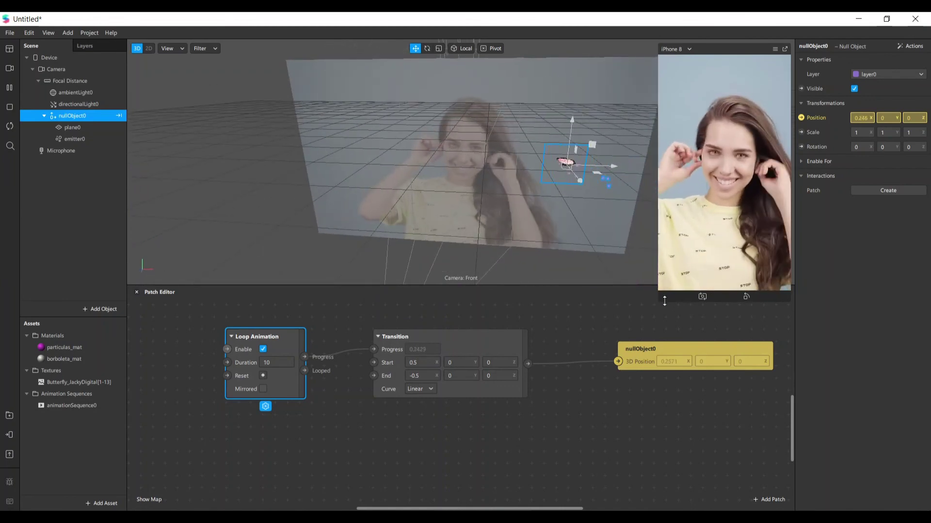
pyautogui.moveTo(658, 302); pyautogui.dragTo(620, 368)
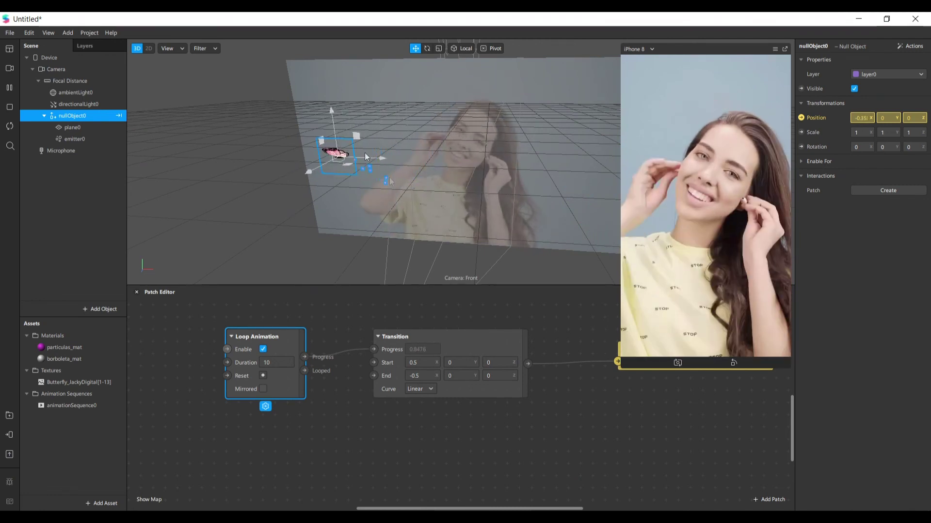
pyautogui.hscroll(1, 262, 383)
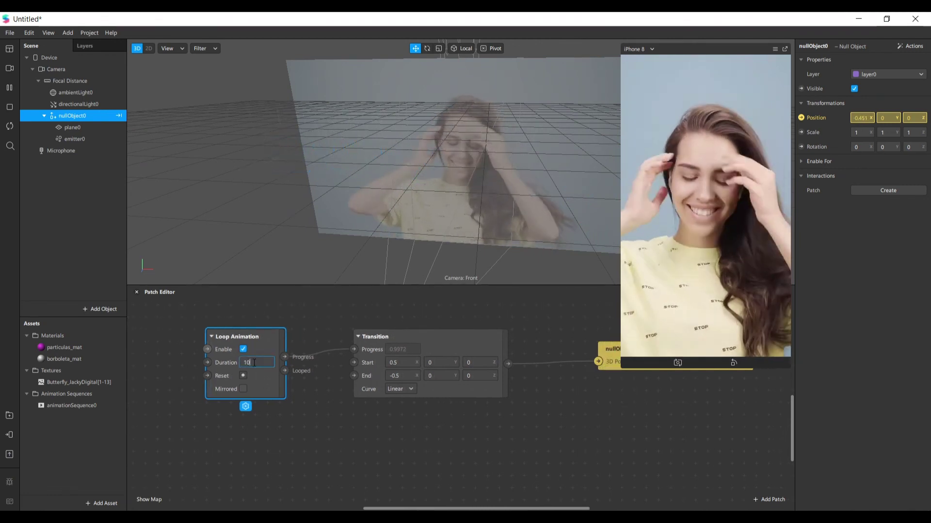
pyautogui.click(254, 362)
pyautogui.write('7')
pyautogui.press('Return')
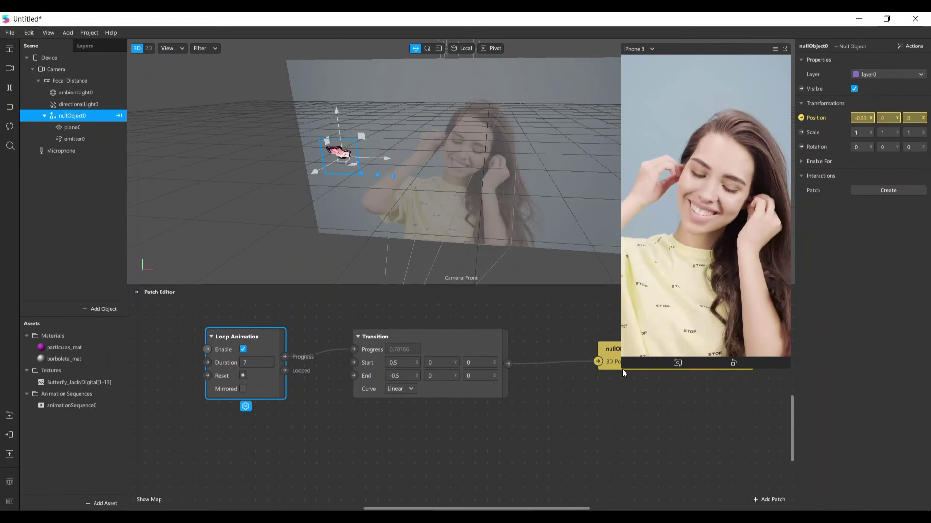
# Shrink the simulator preview slightly and make the Patch Editor taller, leaving no patch selected.
pyautogui.moveTo(622, 373); pyautogui.dragTo(652, 345)
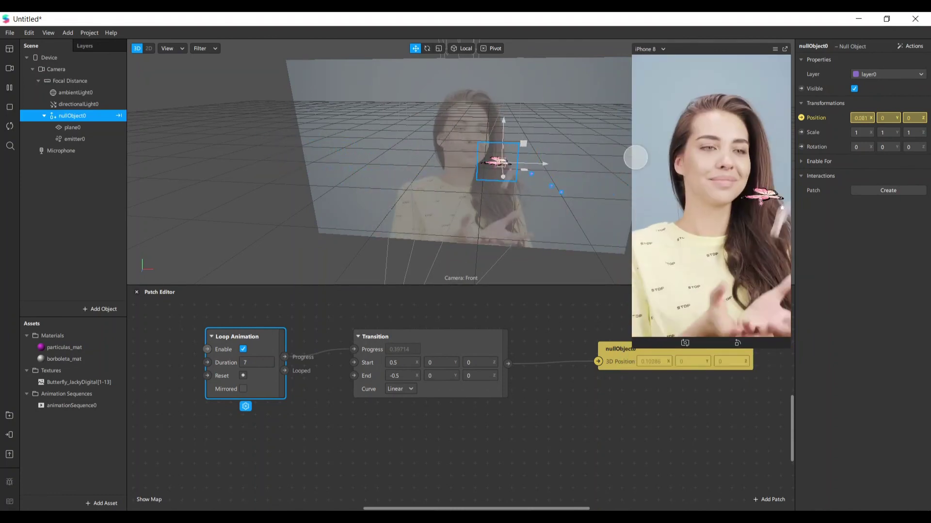
pyautogui.moveTo(425, 286); pyautogui.dragTo(426, 218)
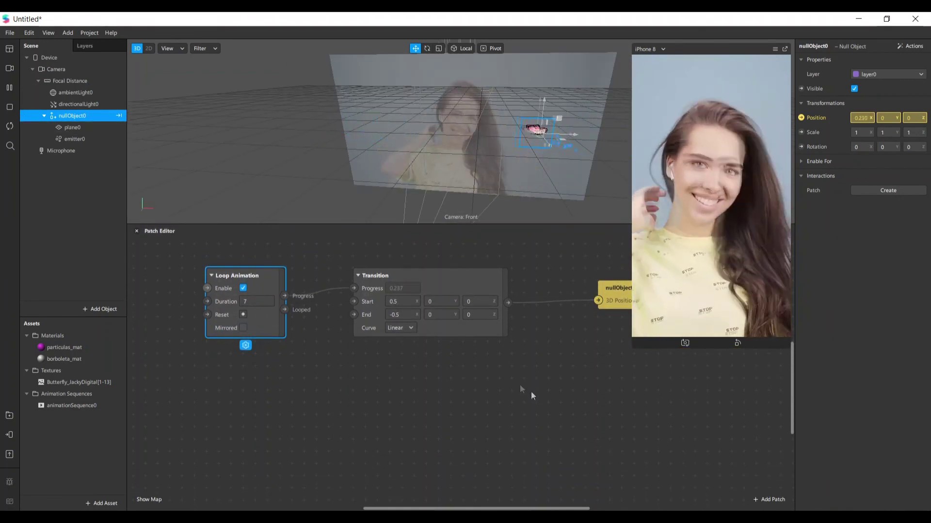
pyautogui.scroll(-2, 484, 395)
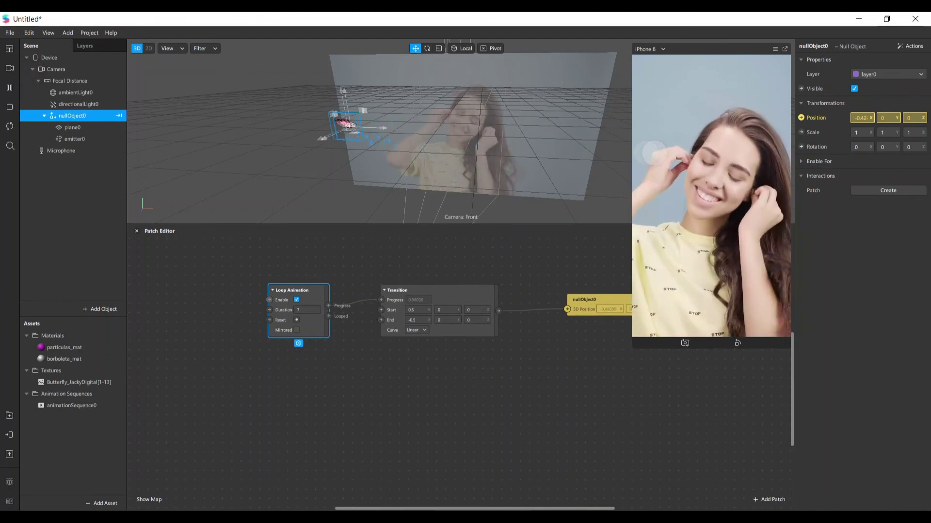
pyautogui.click(361, 364)
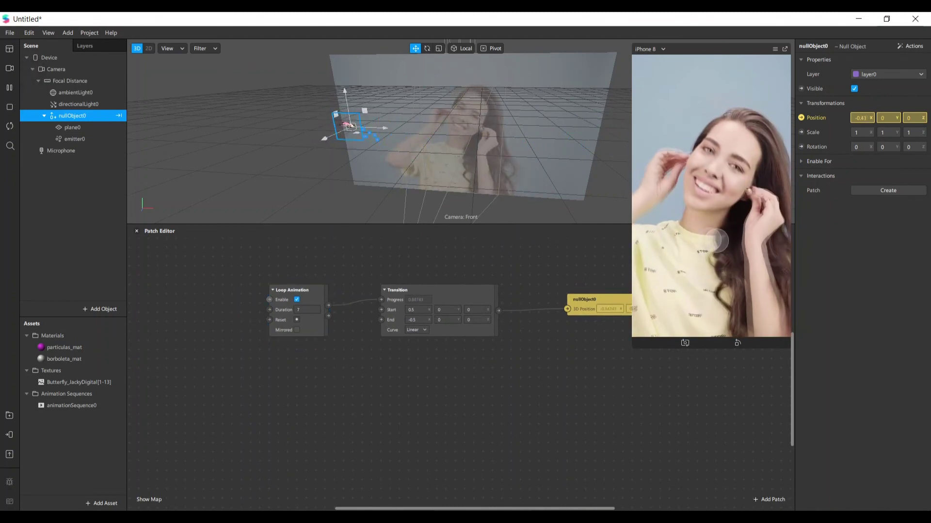
# Switch the simulator's video source to the USB2.0 UVC HD Webcam.
pyautogui.click(9, 68)
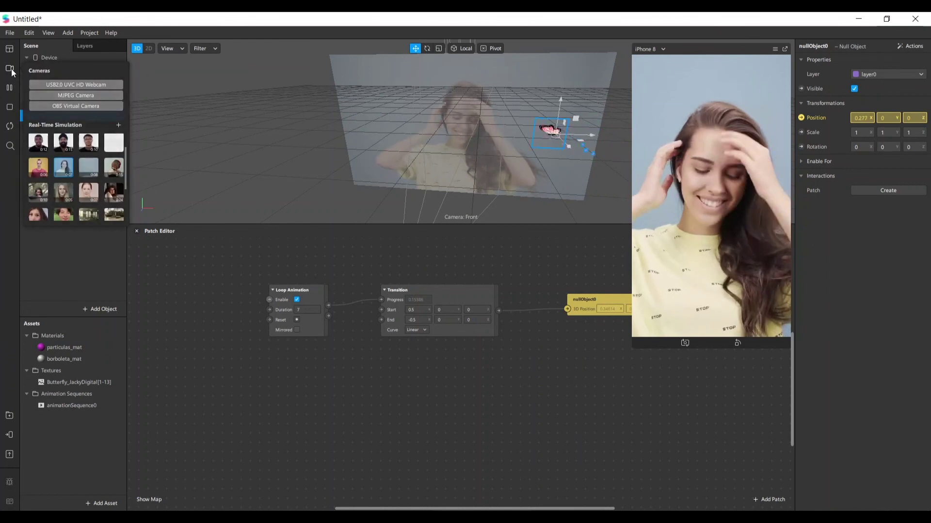
pyautogui.click(59, 85)
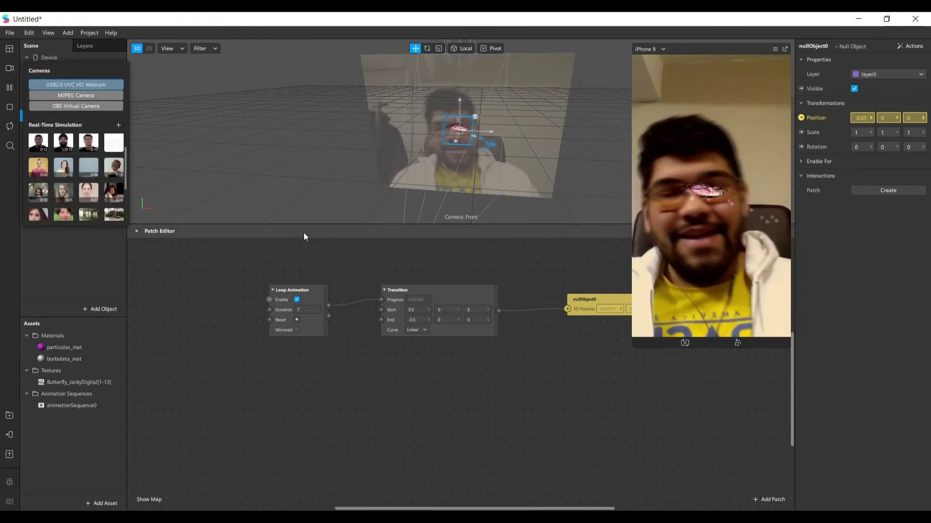